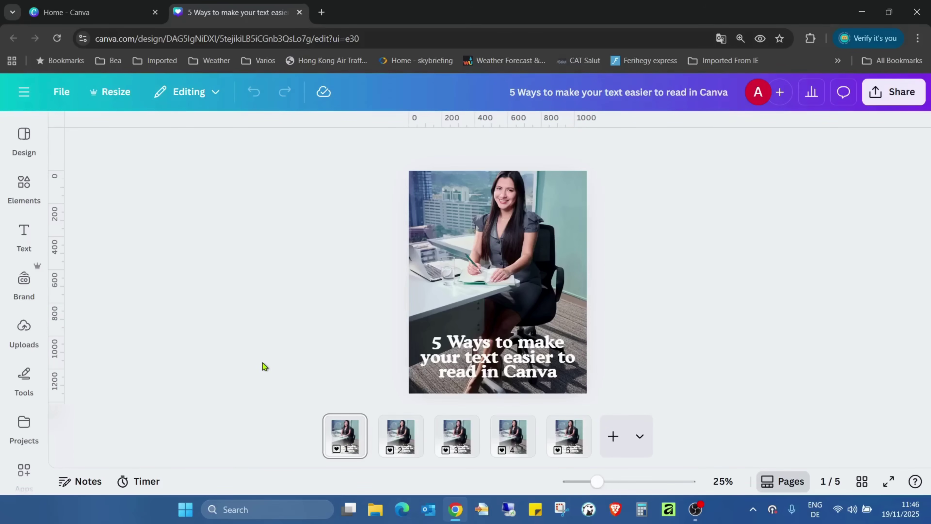
- Add a rounded square from Shapes and stretch it across the full page width over the title
left_click(43, 191)
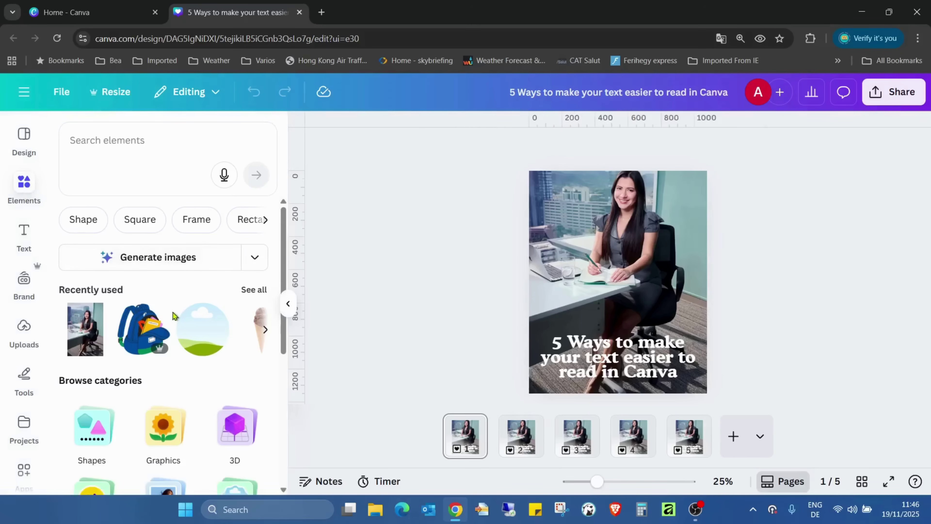
left_click(87, 428)
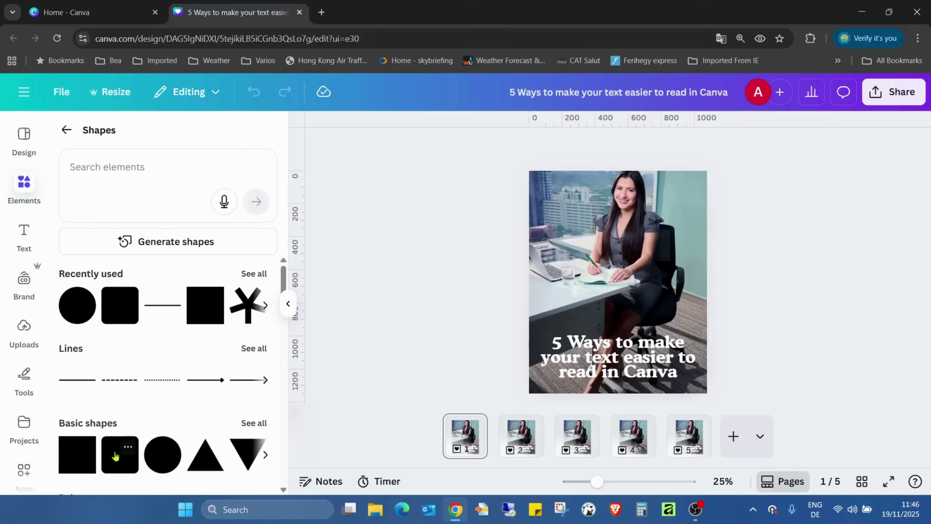
left_click(115, 455)
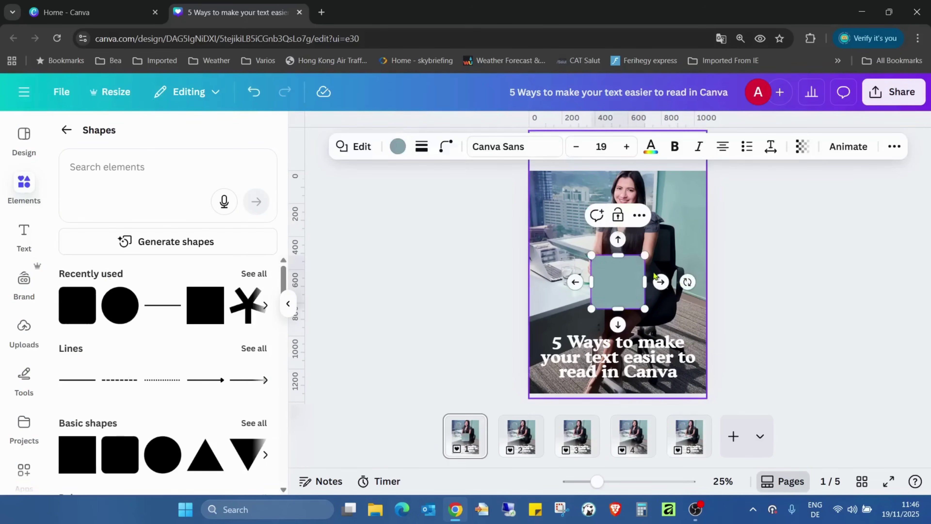
left_click_drag(628, 282, 570, 342)
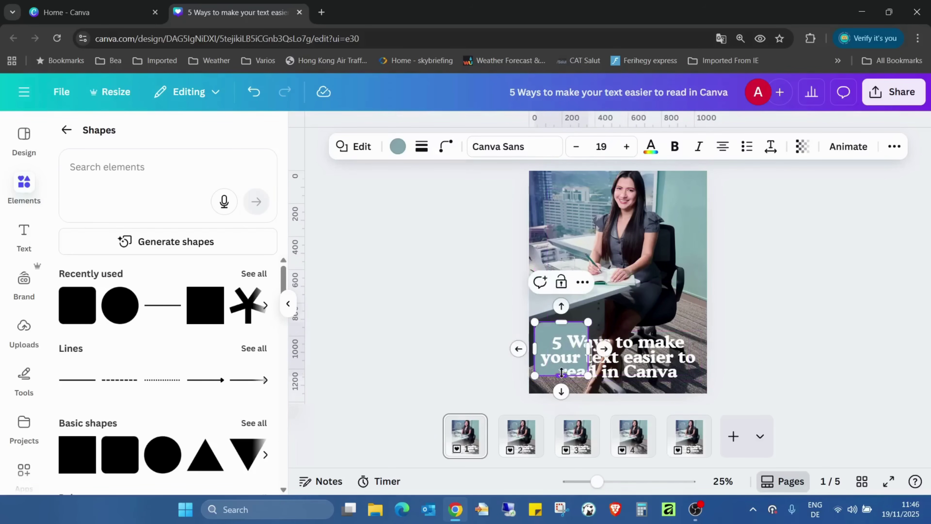
left_click_drag(562, 374, 561, 381)
left_click_drag(589, 351, 706, 348)
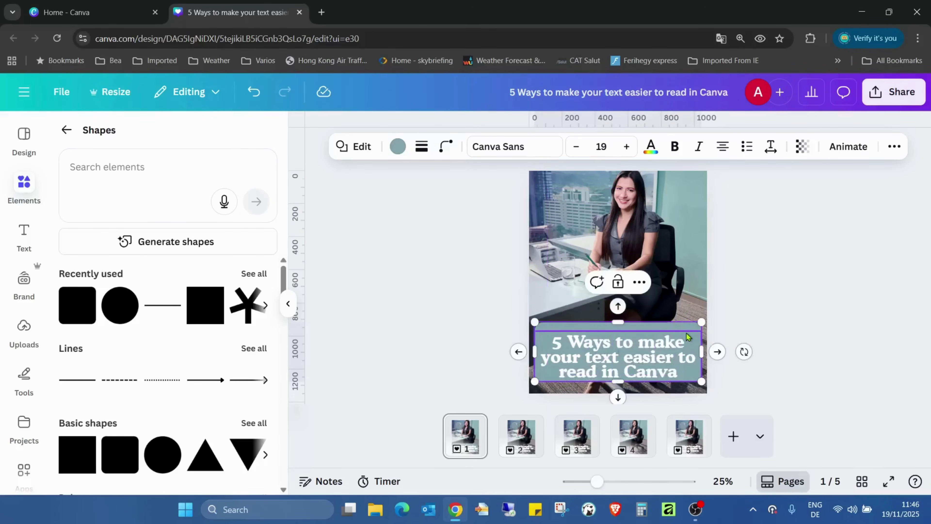
- Nudge the title up so it sits centred on the box
left_click(693, 338)
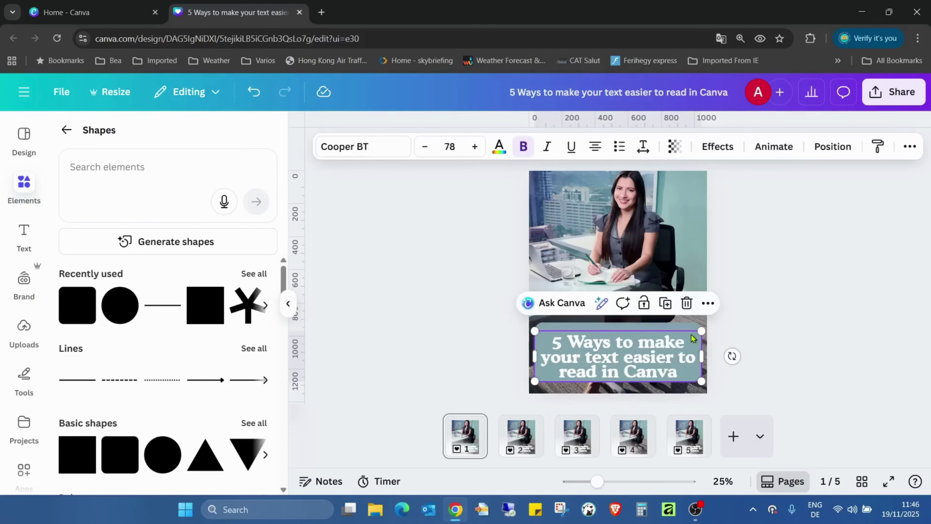
left_click(681, 331)
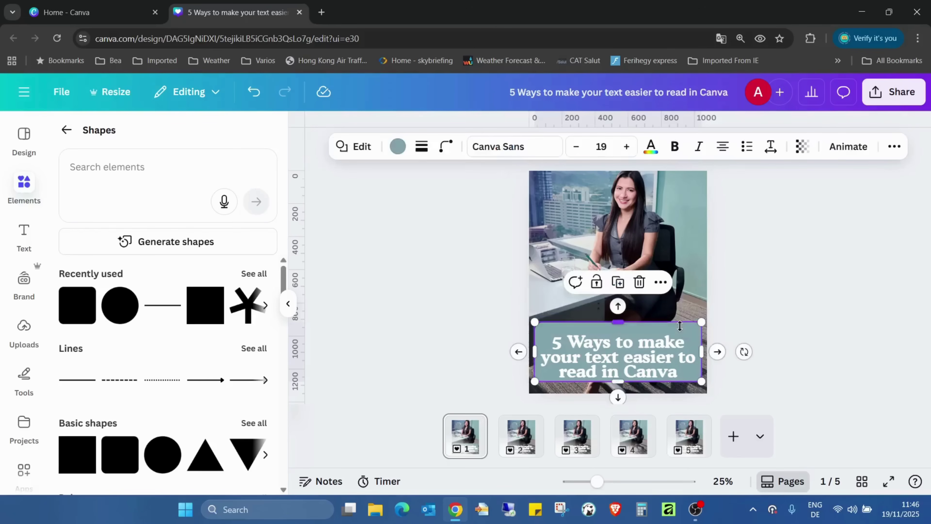
left_click_drag(692, 334, 692, 337)
left_click(765, 334)
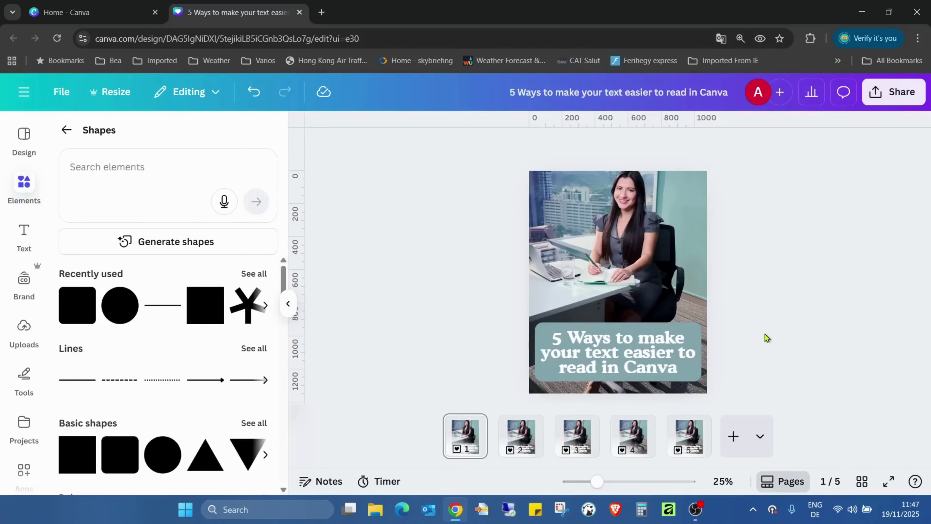
left_click(693, 334)
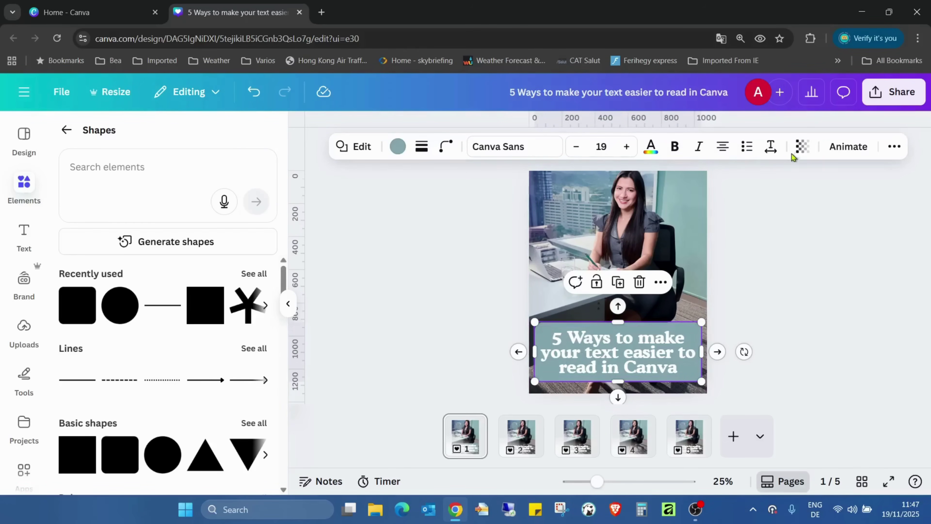
left_click(802, 147)
left_click_drag(826, 206, 794, 204)
left_click(803, 272)
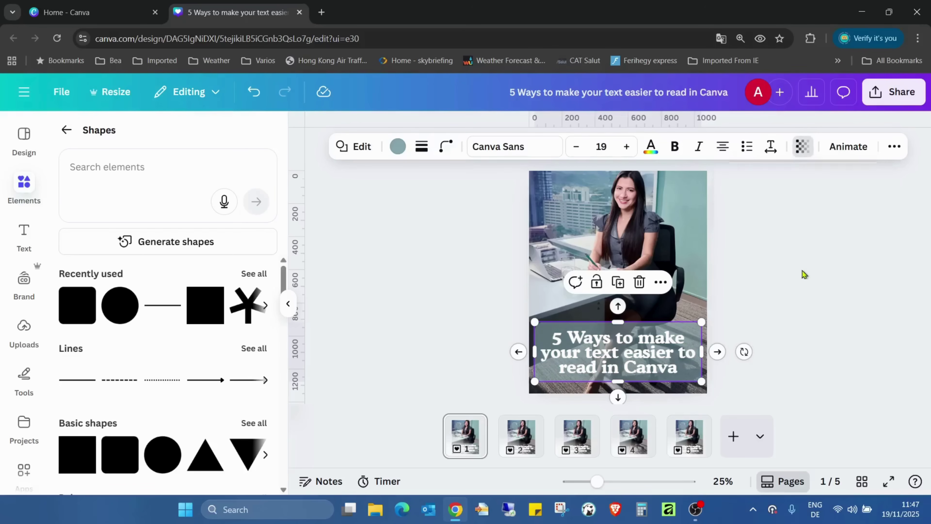
left_click(804, 273)
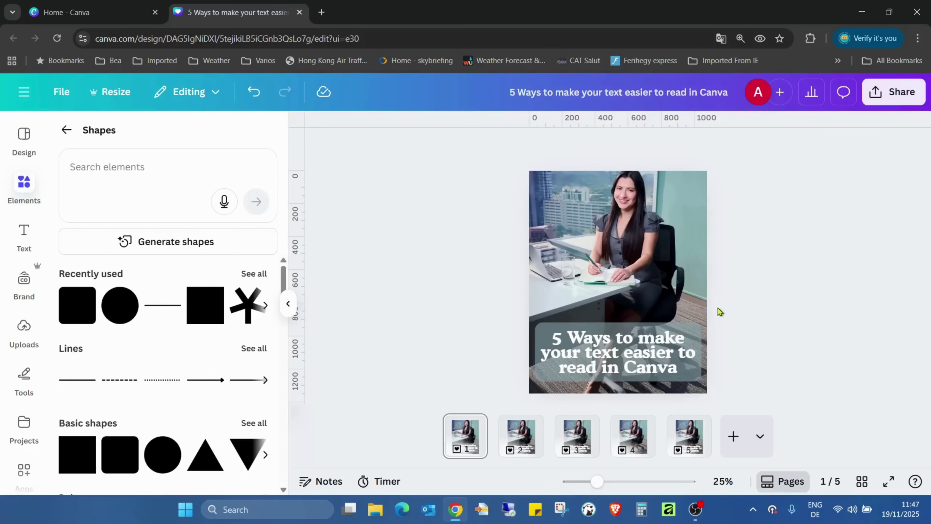
left_click(695, 333)
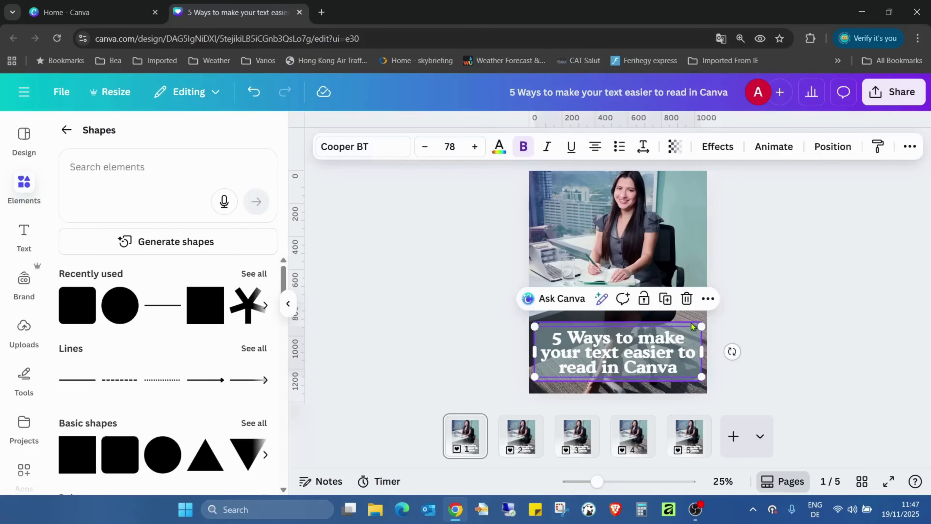
left_click(579, 219)
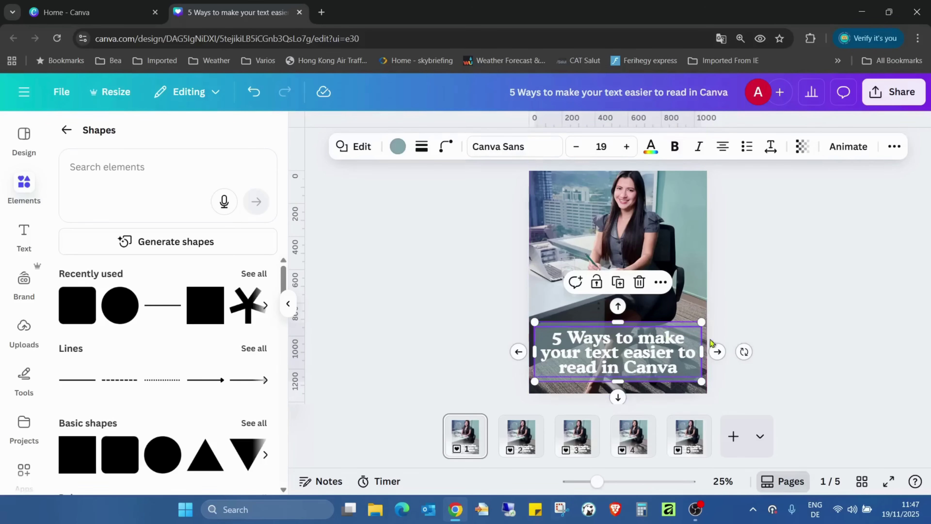
left_click(399, 148)
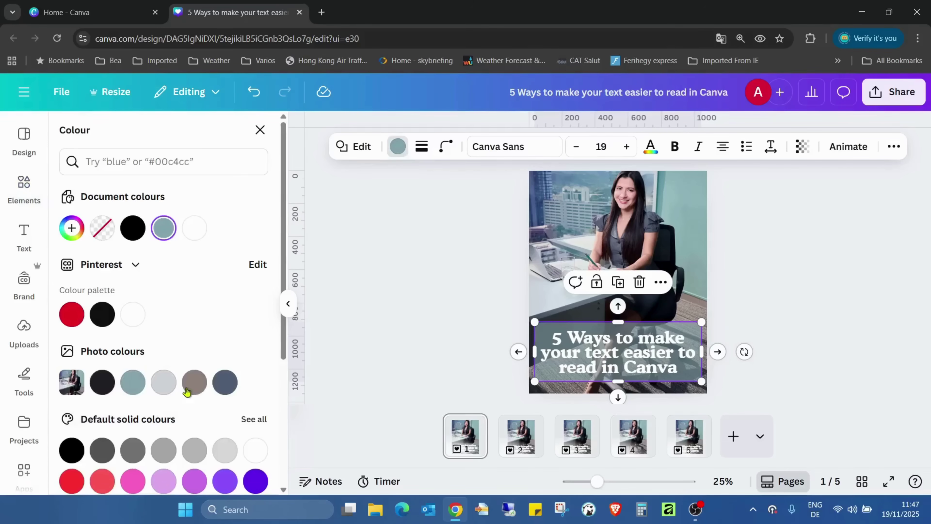
left_click(137, 385)
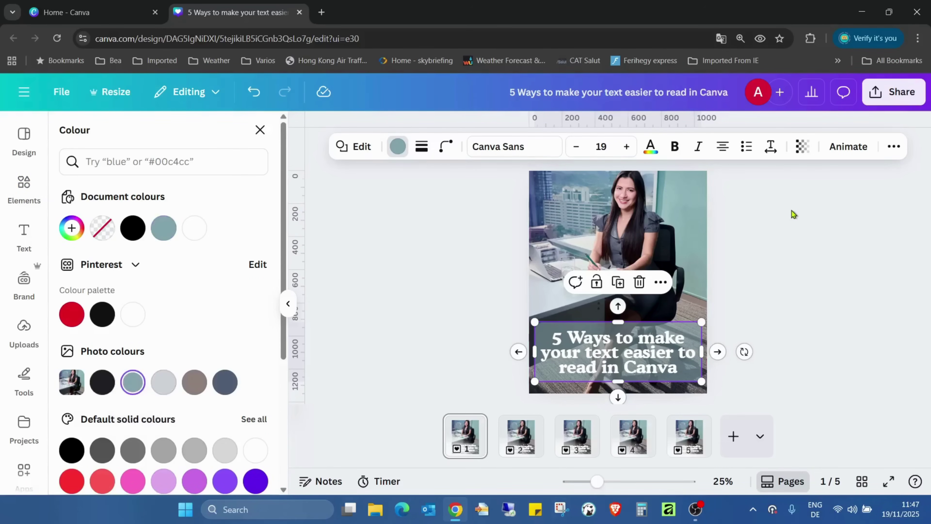
key("Escape")
key("Escape")
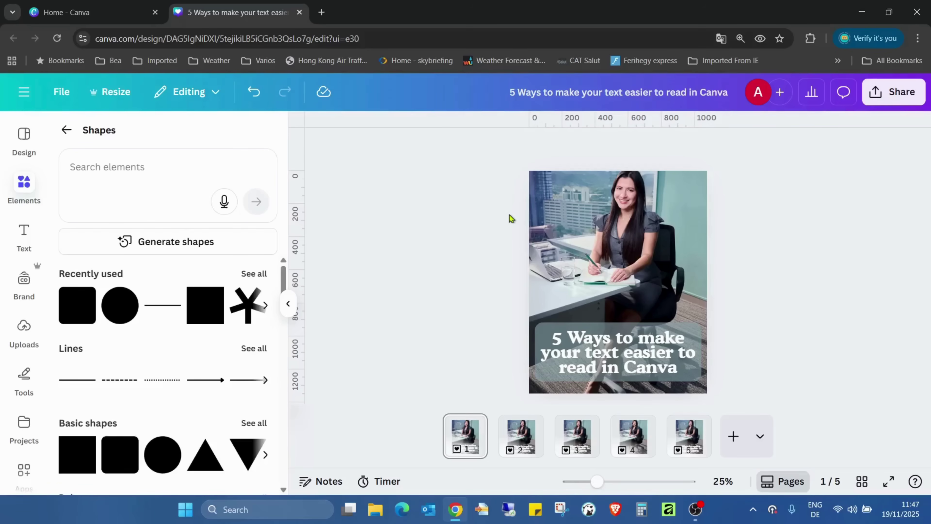
left_click(693, 327)
left_click(814, 147)
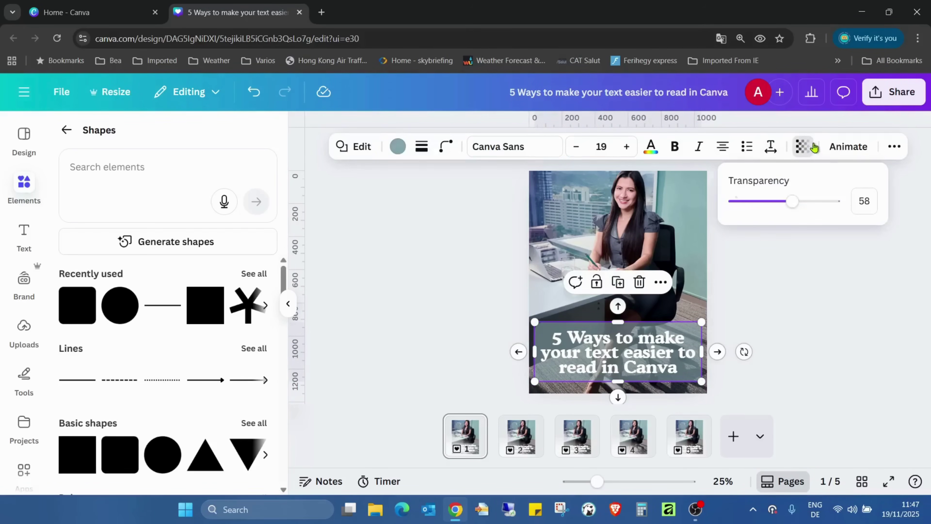
left_click_drag(793, 201, 900, 208)
left_click(890, 277)
left_click(891, 277)
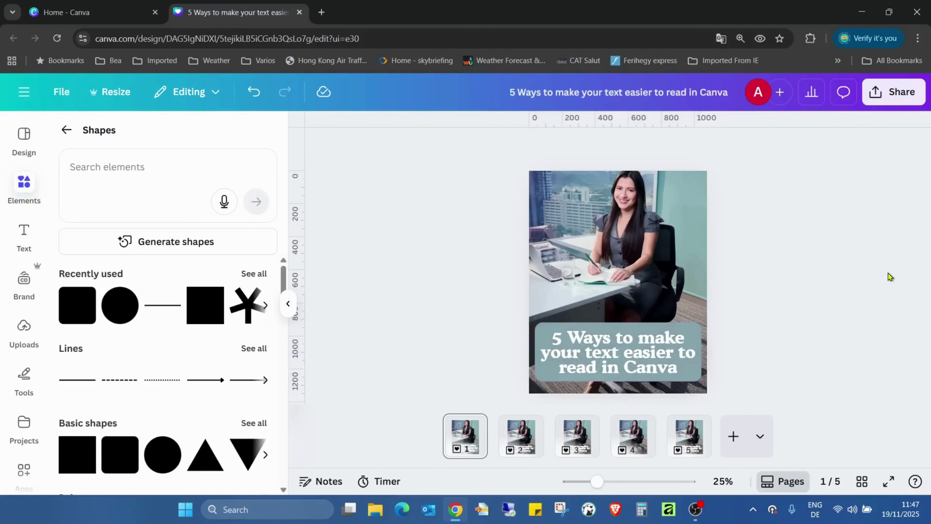
left_click(688, 327)
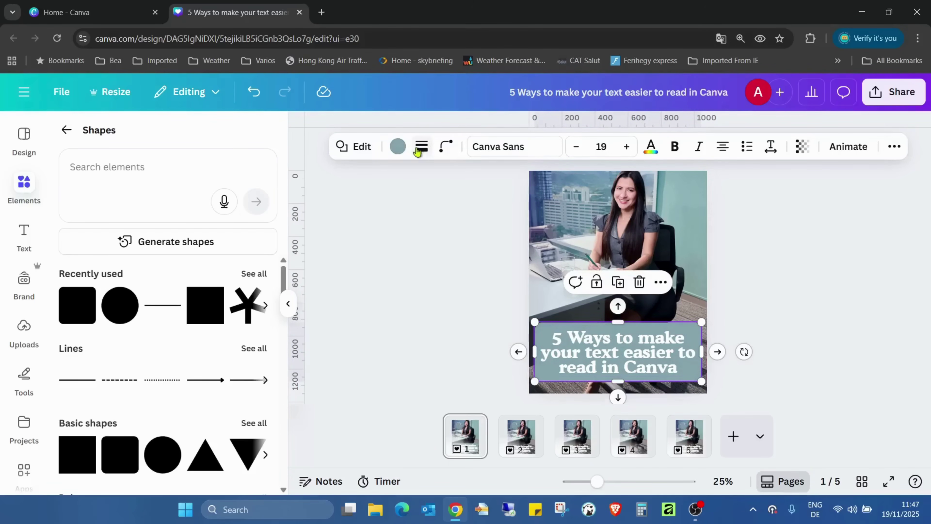
- Change the box's grey-teal fill to a linear top-to-bottom gradient
left_click(400, 149)
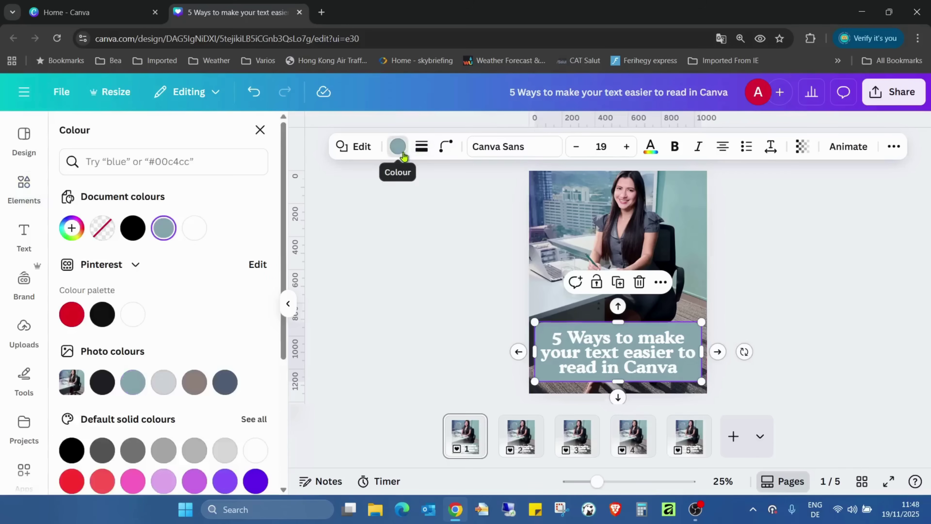
left_click(164, 230)
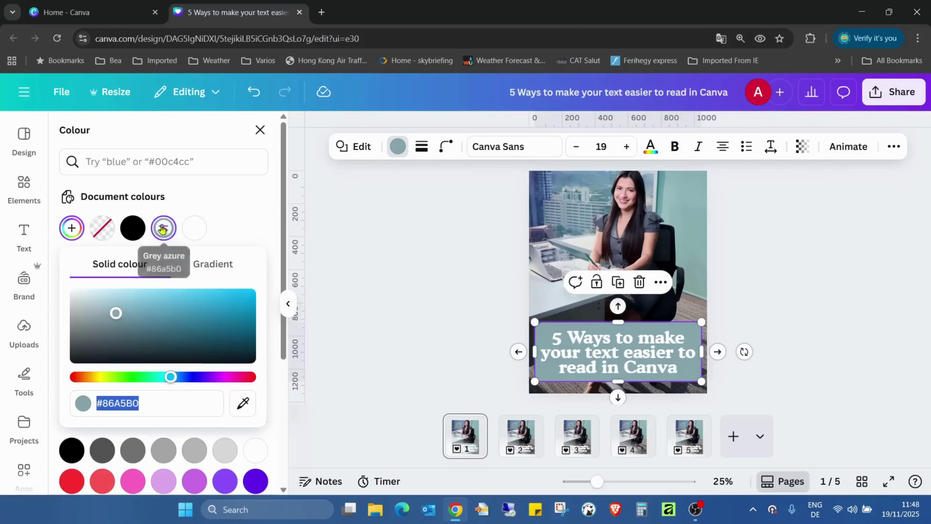
left_click(218, 261)
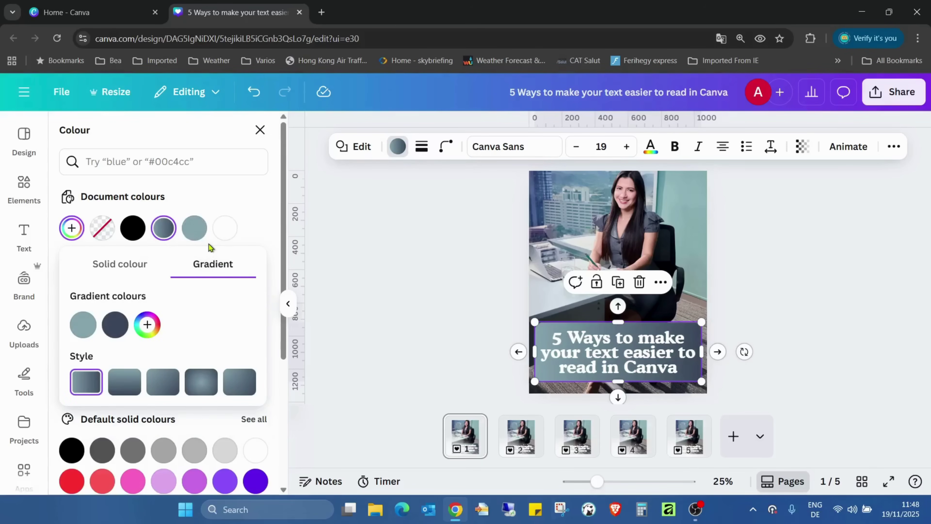
left_click(125, 383)
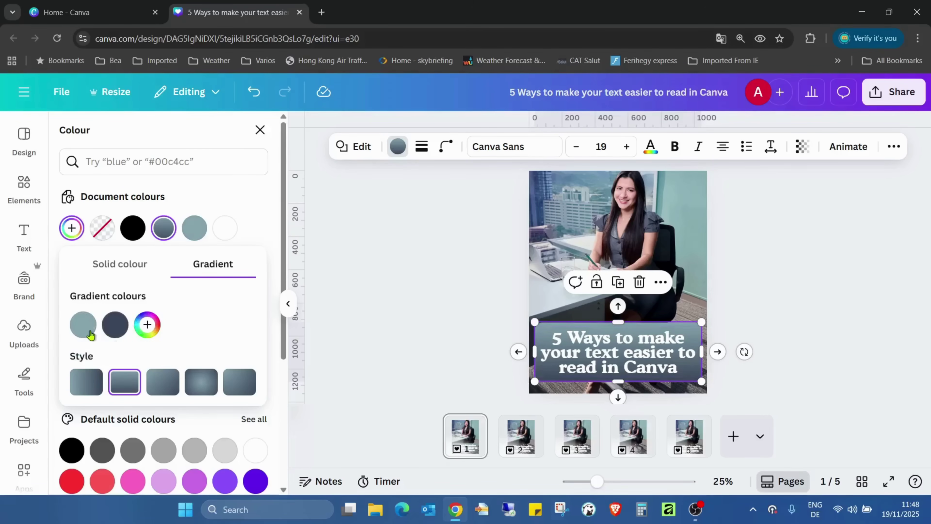
- Swap the gradient colours and set the dark #3B475A stop to 0% opacity
left_click_drag(83, 324, 131, 331)
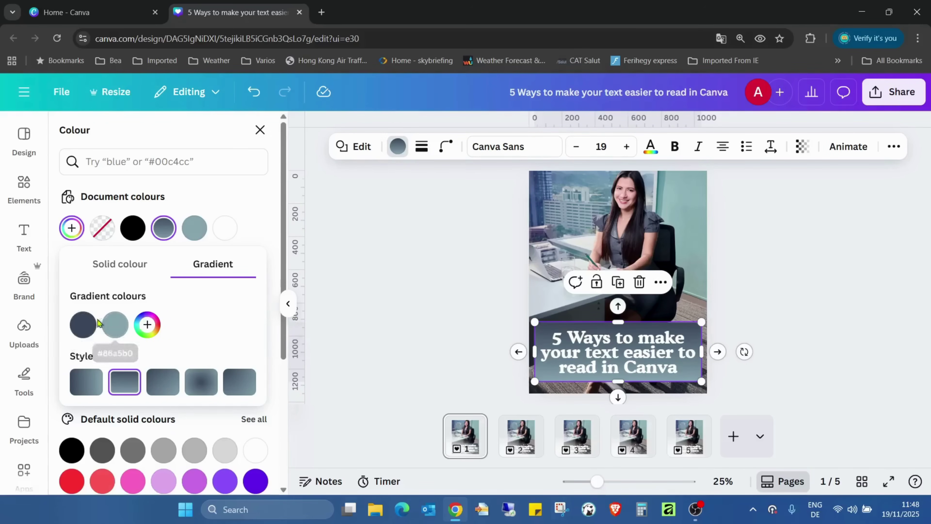
left_click(80, 326)
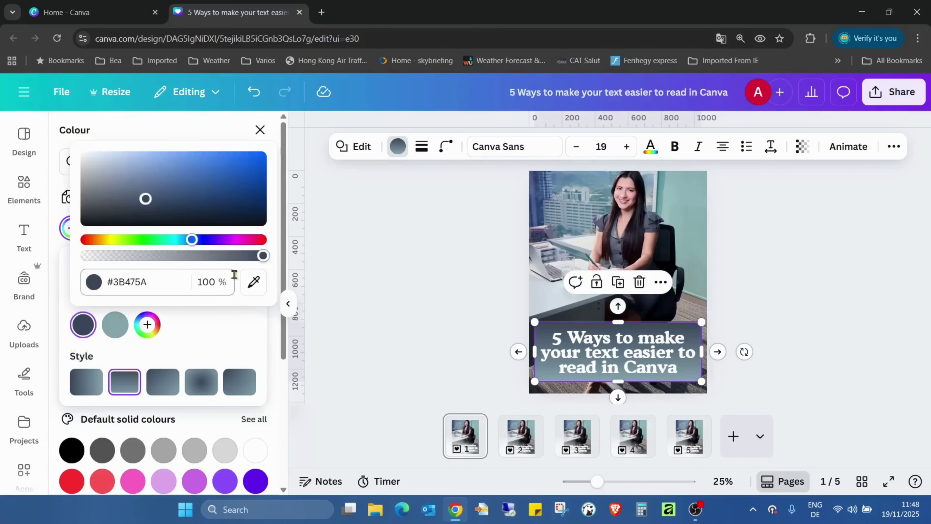
left_click_drag(255, 263, 73, 256)
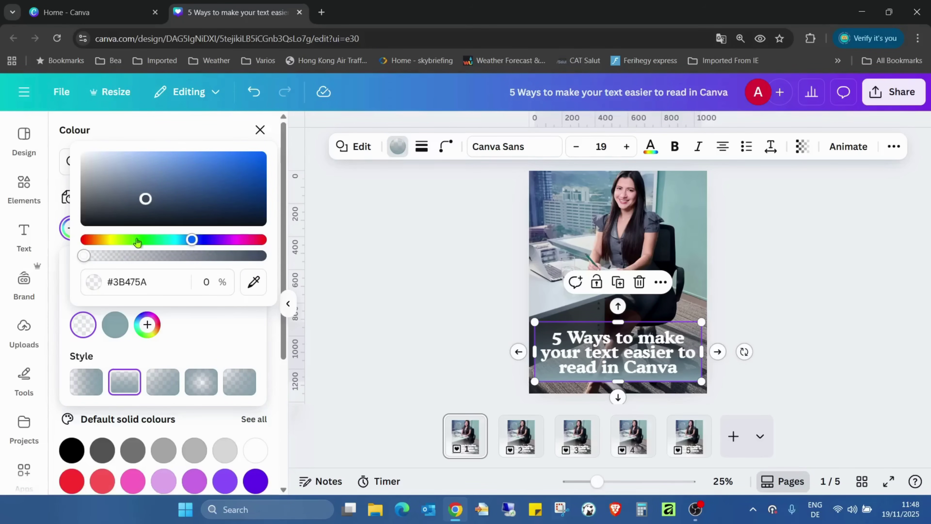
left_click(251, 130)
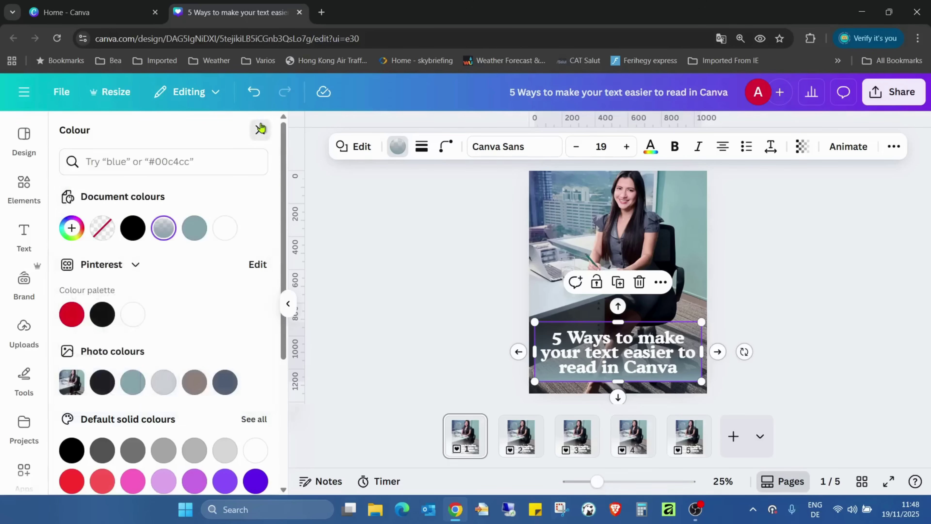
left_click(260, 130)
left_click(737, 322)
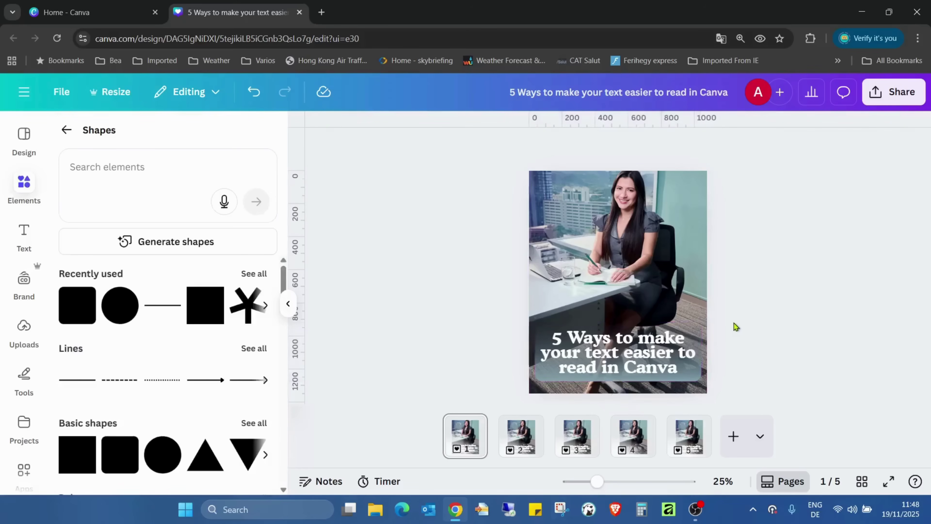
- Widen the gradient box to the page width and place it at page 1's bottom
left_click(696, 330)
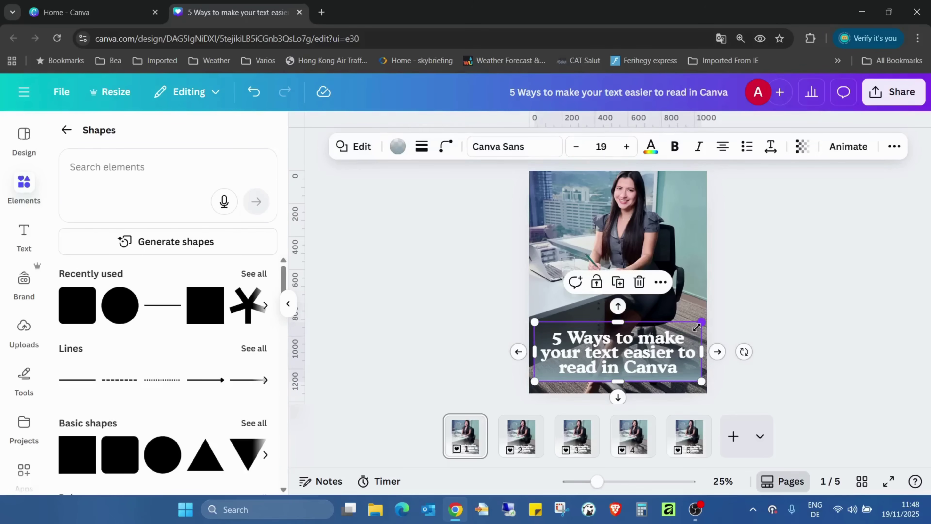
left_click_drag(665, 328, 660, 216)
left_click(629, 367)
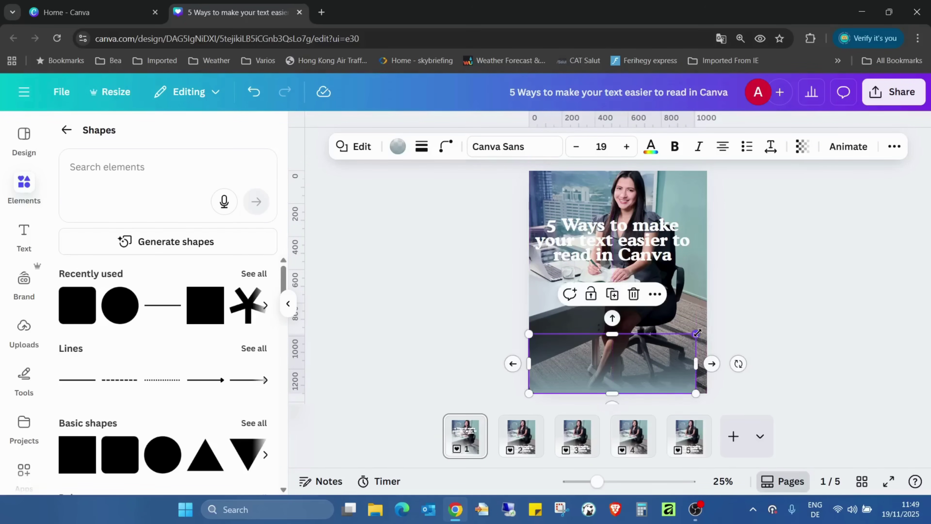
left_click_drag(696, 334, 708, 327)
left_click_drag(689, 360, 684, 359)
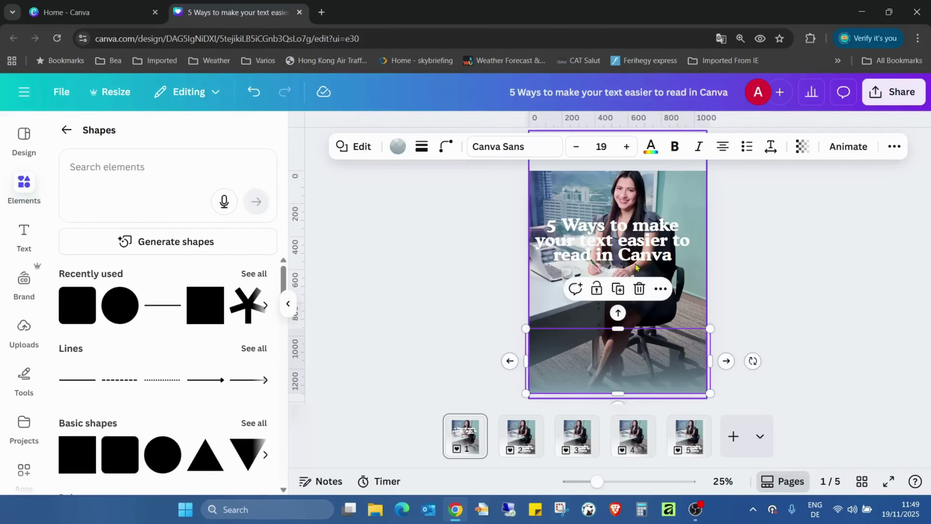
left_click_drag(624, 249, 671, 369)
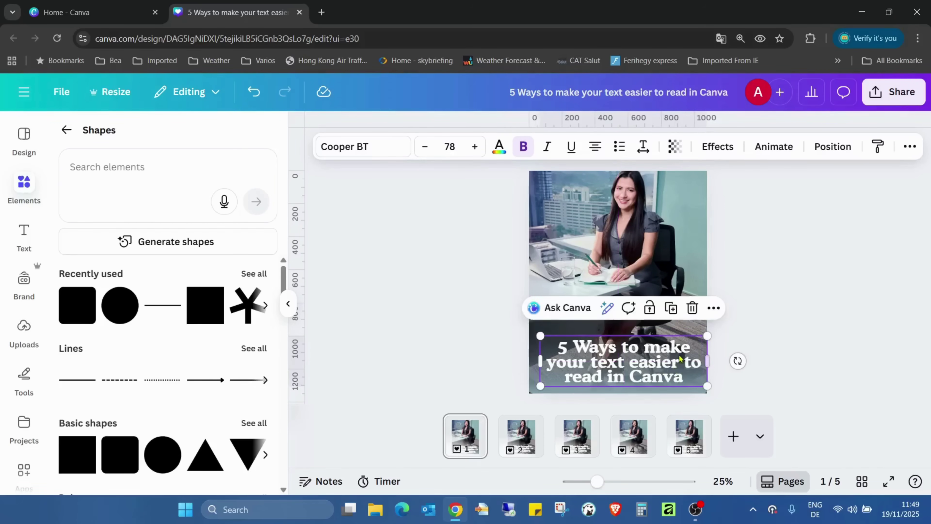
key("ctrl+z")
key("ctrl+z")
- Make the gradient taller toward the page middle and move the title down onto it
left_click(623, 331)
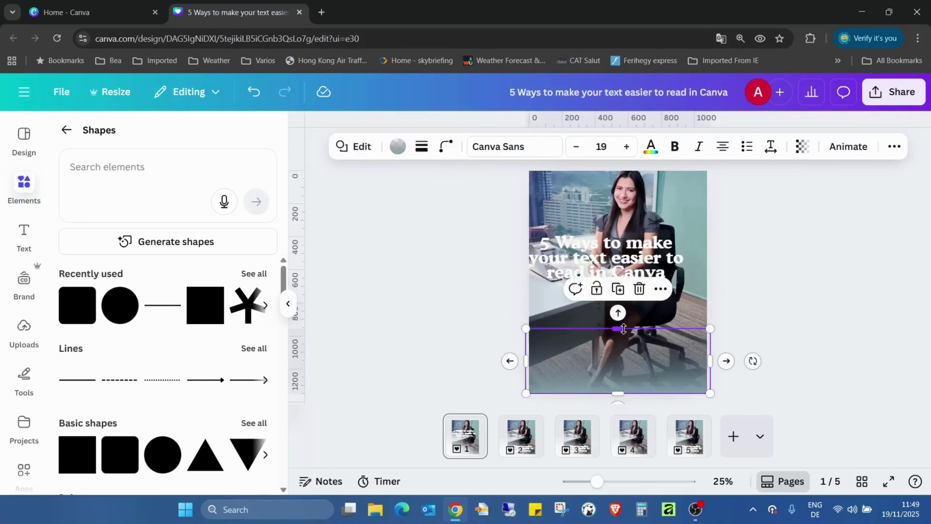
left_click_drag(622, 333, 619, 289)
left_click_drag(560, 255, 561, 356)
left_click(859, 330)
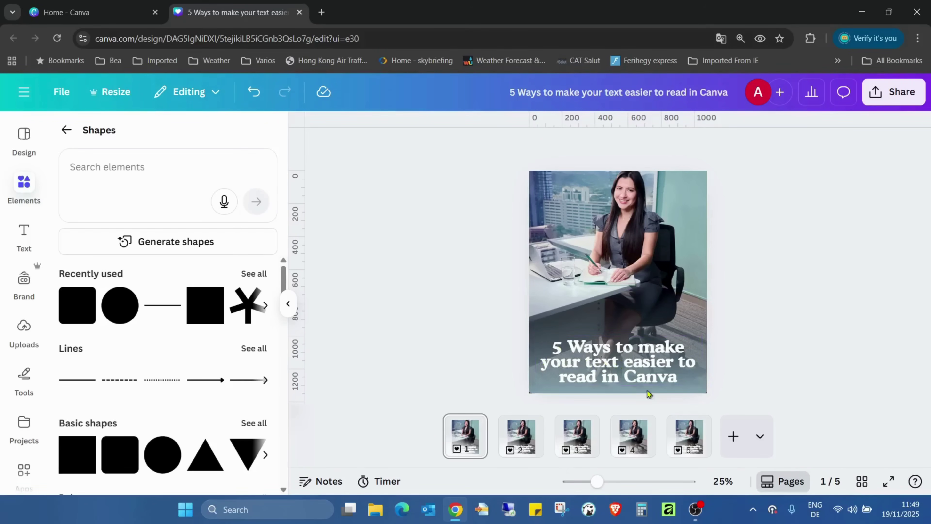
- Return to the main elements list and open page 2 of the design
left_click(67, 130)
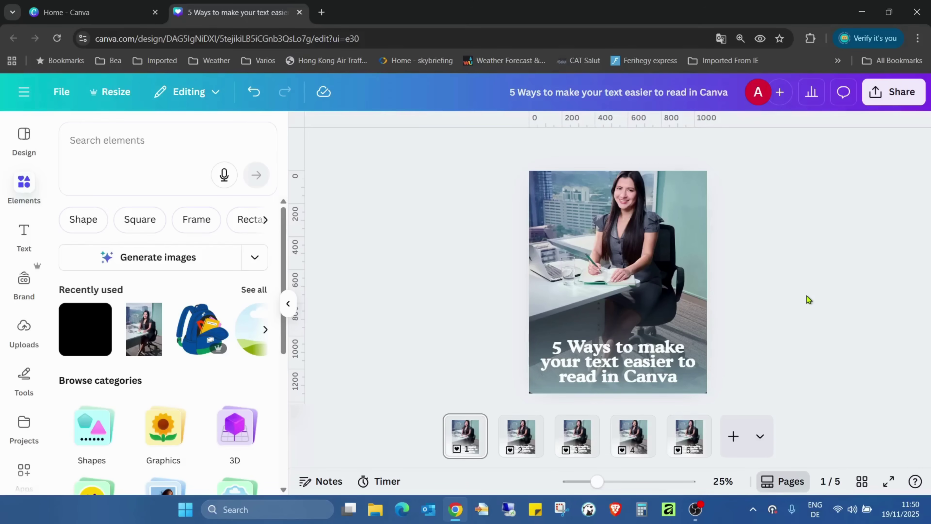
left_click(527, 437)
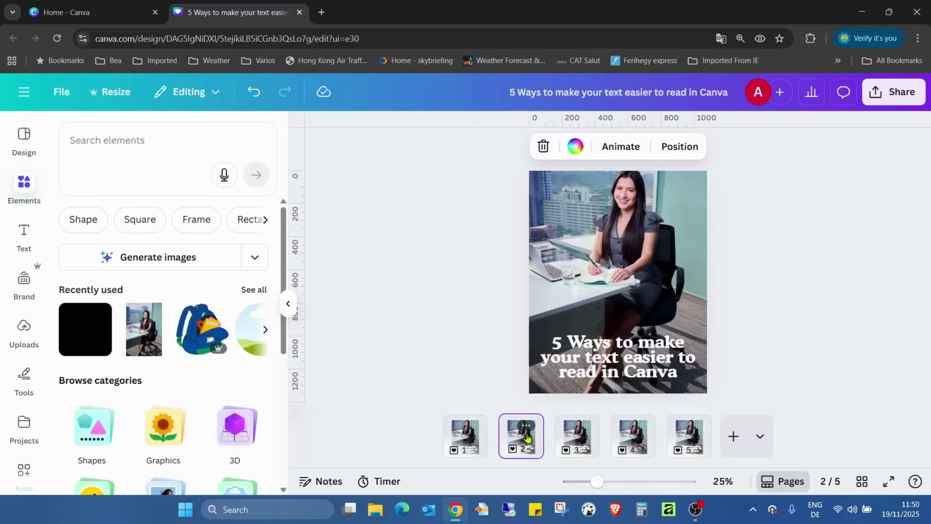
left_click(779, 246)
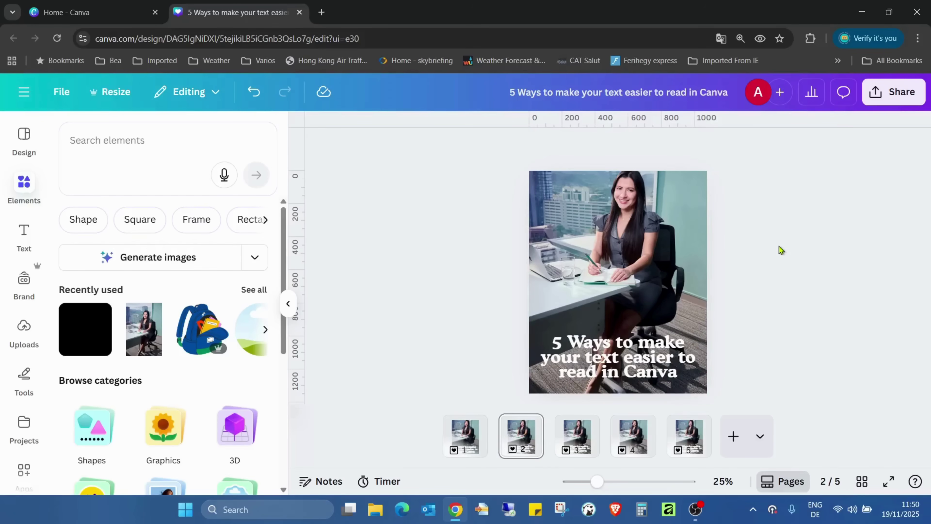
- Apply a black Outline effect to the page 2 title
left_click(620, 349)
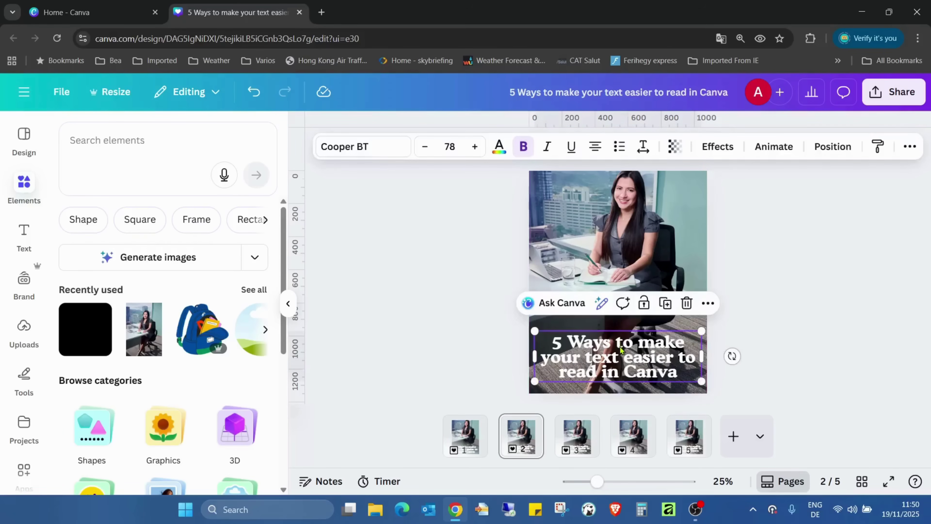
left_click(721, 157)
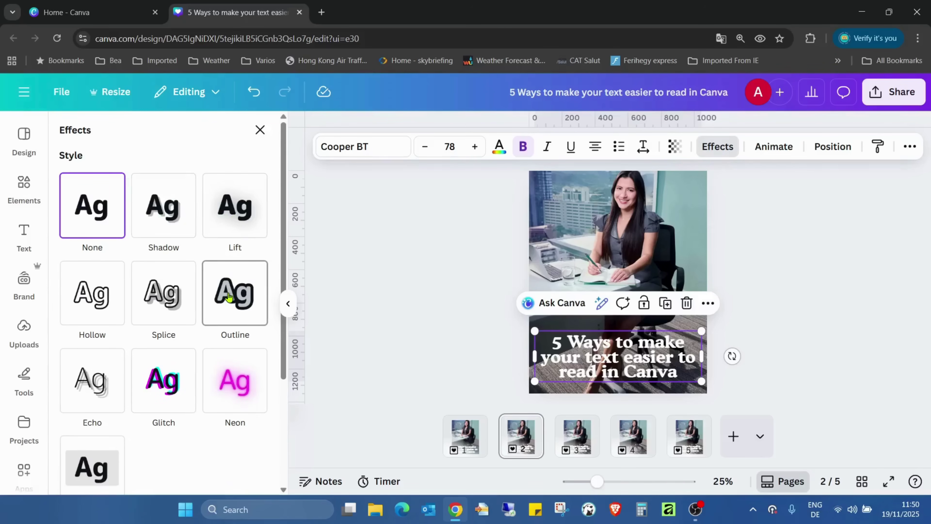
left_click(231, 295)
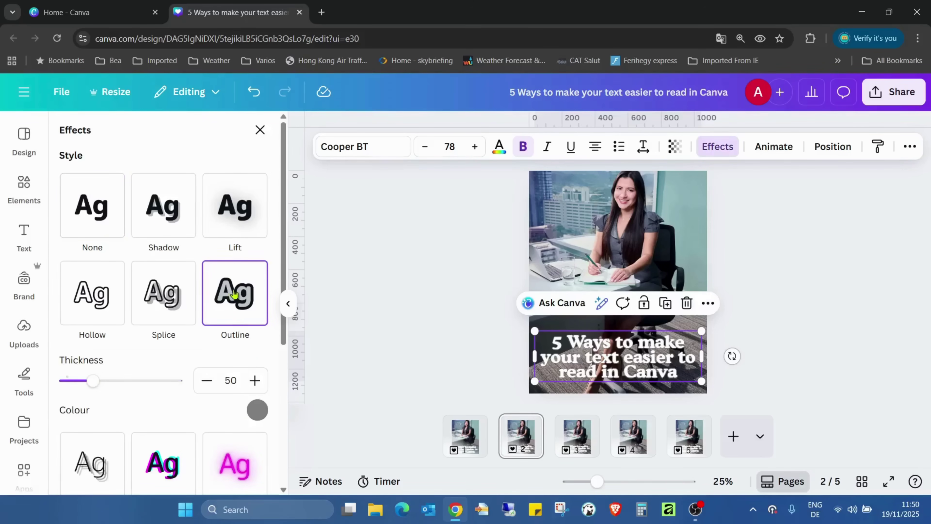
scroll(224, 339, "down", 2)
left_click(257, 353)
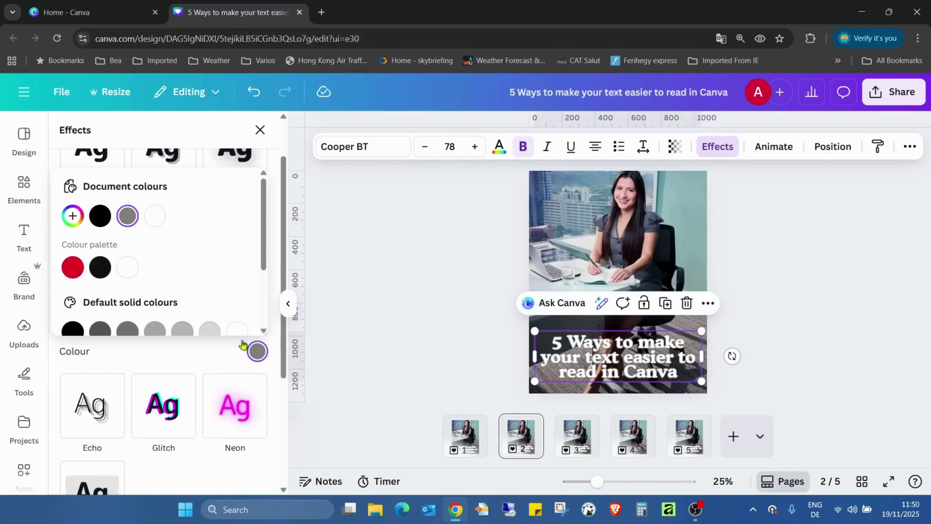
left_click(103, 270)
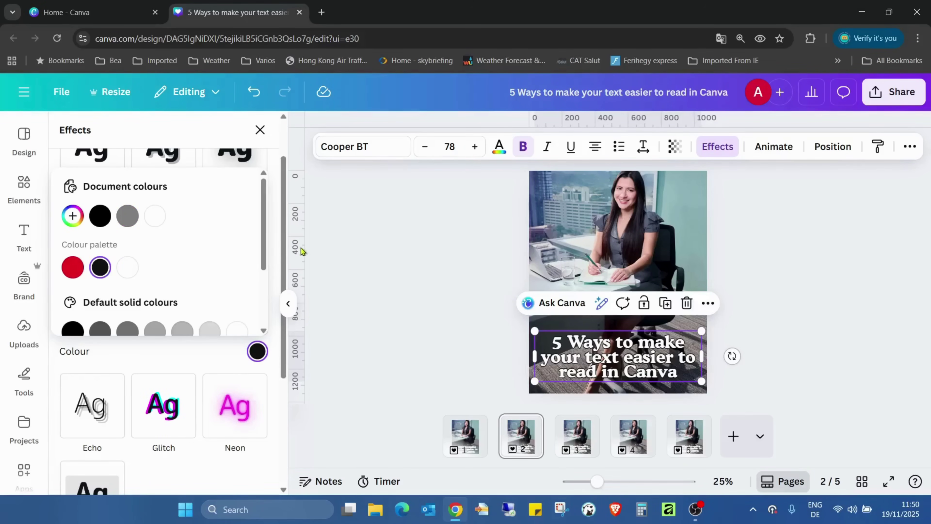
scroll(278, 232, "up", 2)
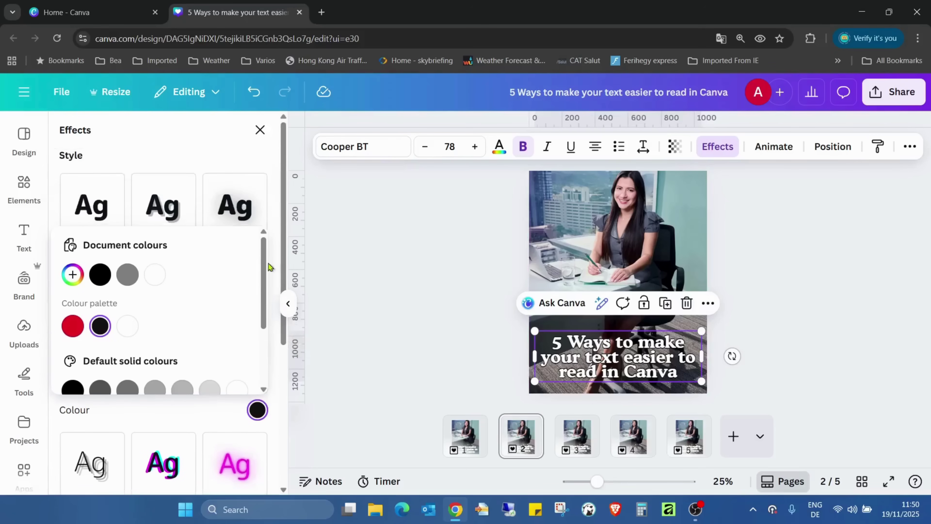
- Switch the title effect to a black Shadow
left_click(222, 165)
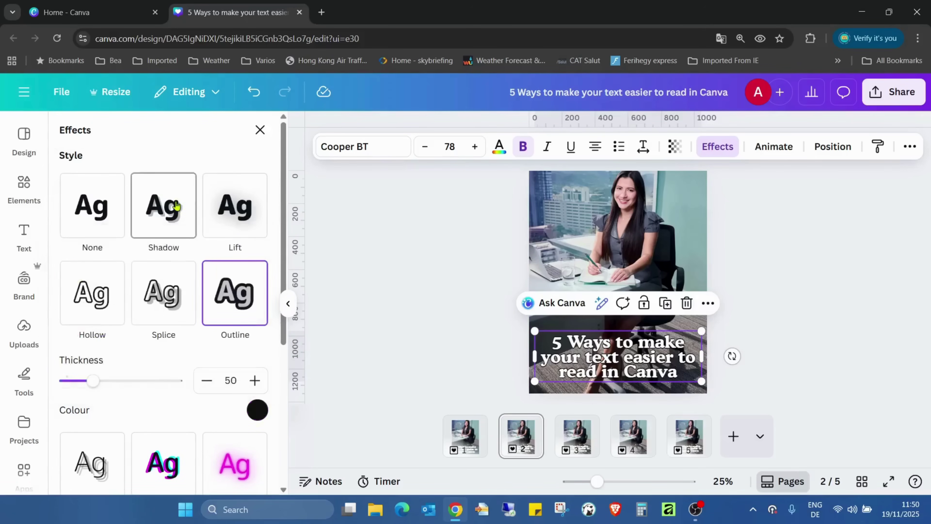
left_click(176, 208)
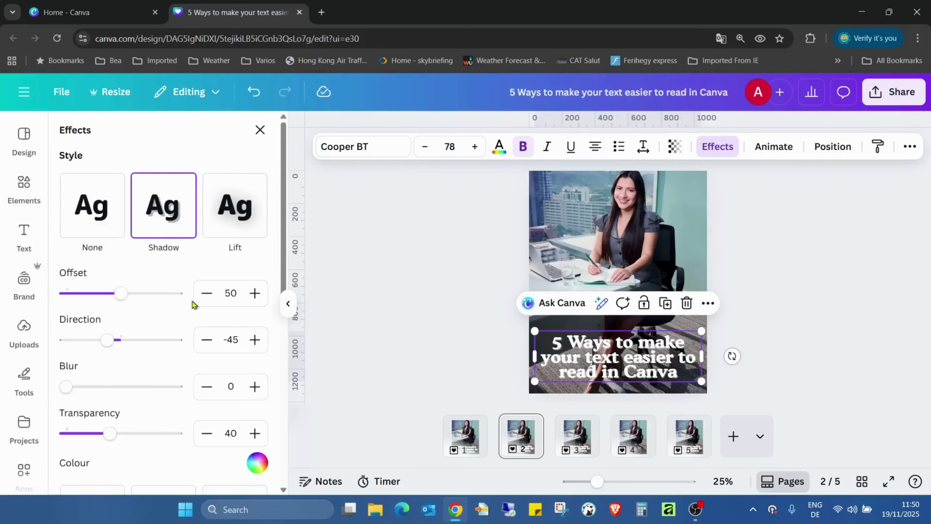
scroll(193, 303, "down", 4)
left_click(258, 352)
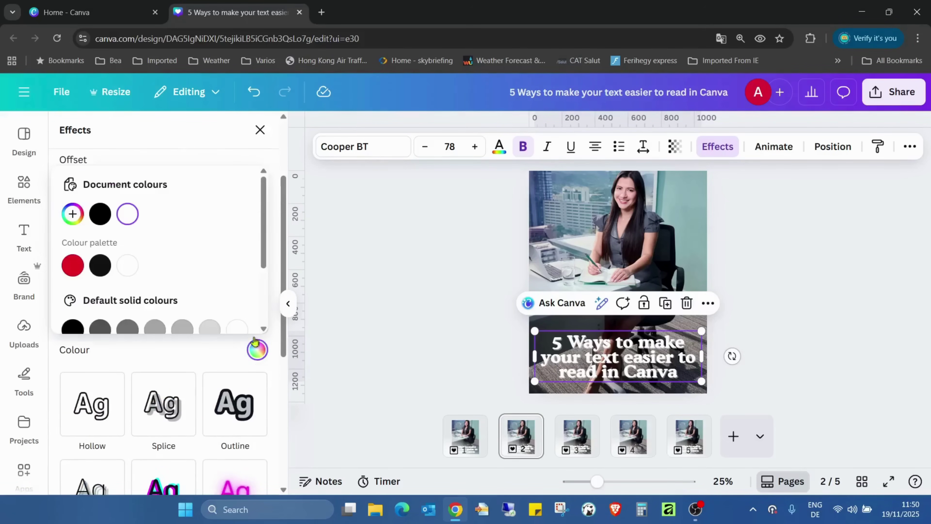
left_click(99, 215)
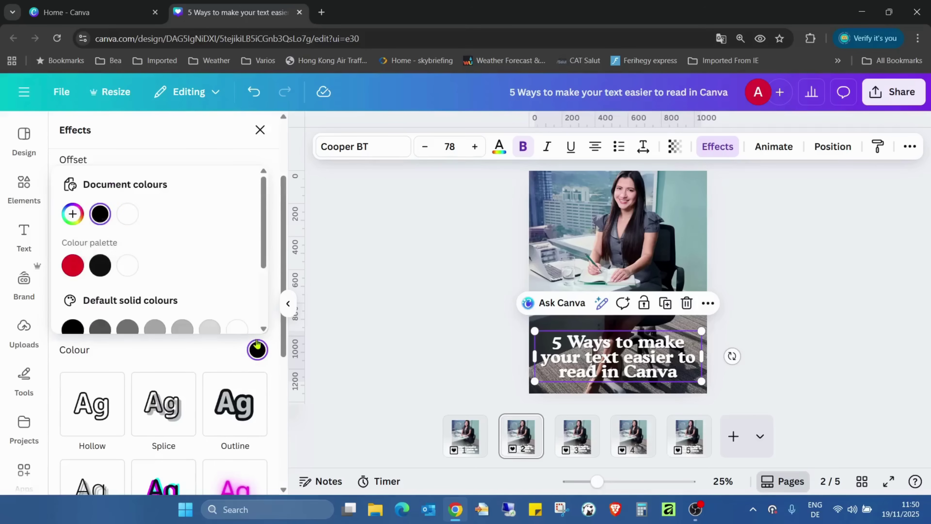
left_click(238, 165)
scroll(241, 152, "up", 3)
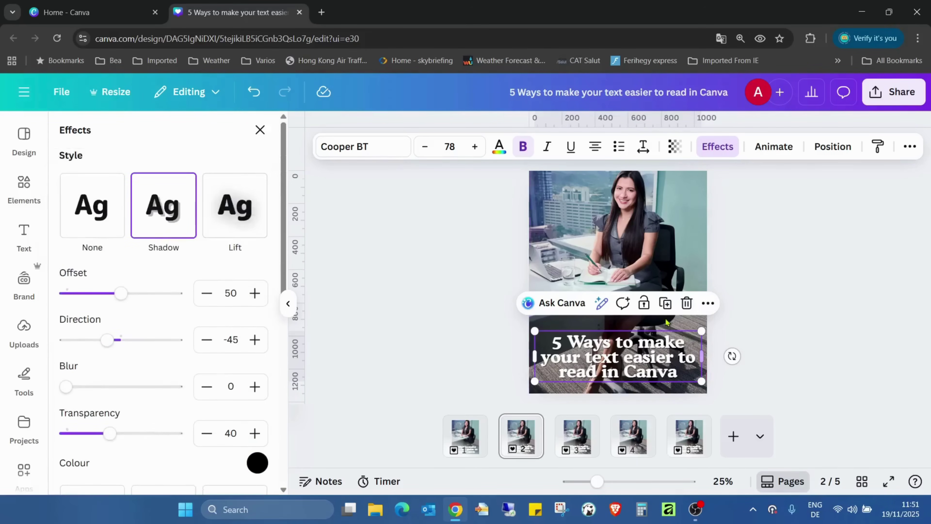
- Change the title effect to Lift with intensity 100
left_click(220, 223)
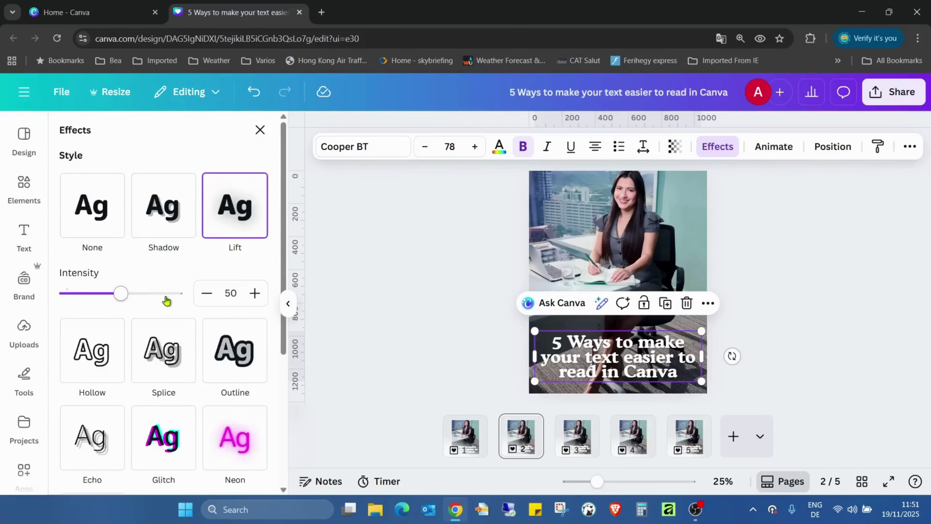
scroll(172, 312, "down", 3)
scroll(189, 316, "up", 3)
left_click_drag(123, 296, 273, 315)
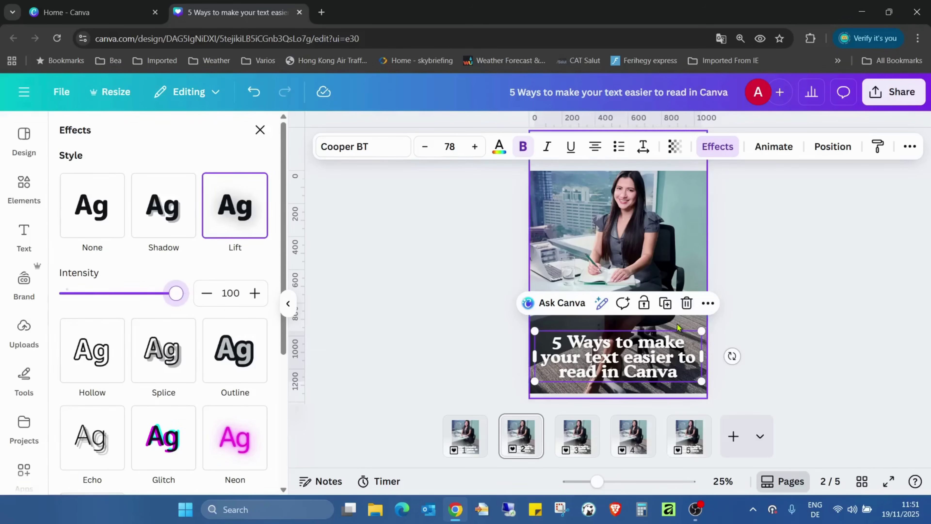
left_click(818, 330)
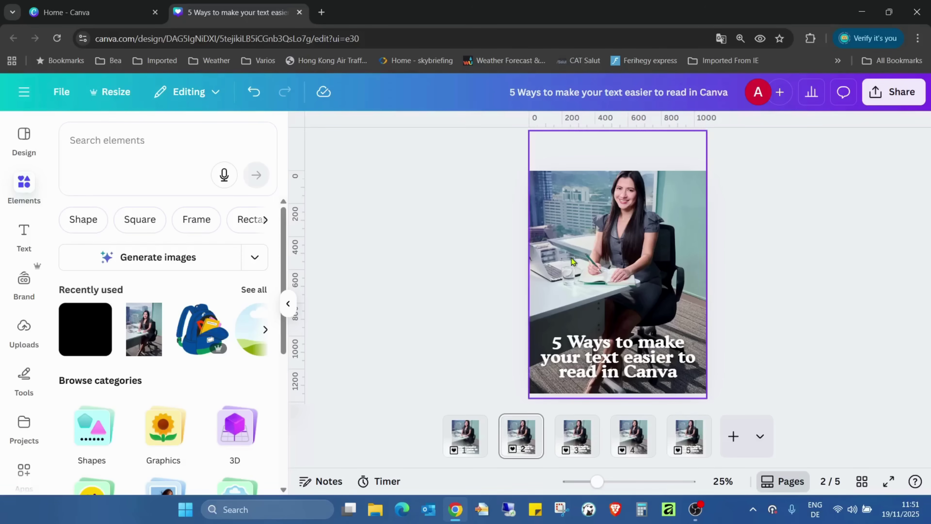
- On page 3, add a square shape and stretch it from the top-left corner to fill the page
left_click(573, 447)
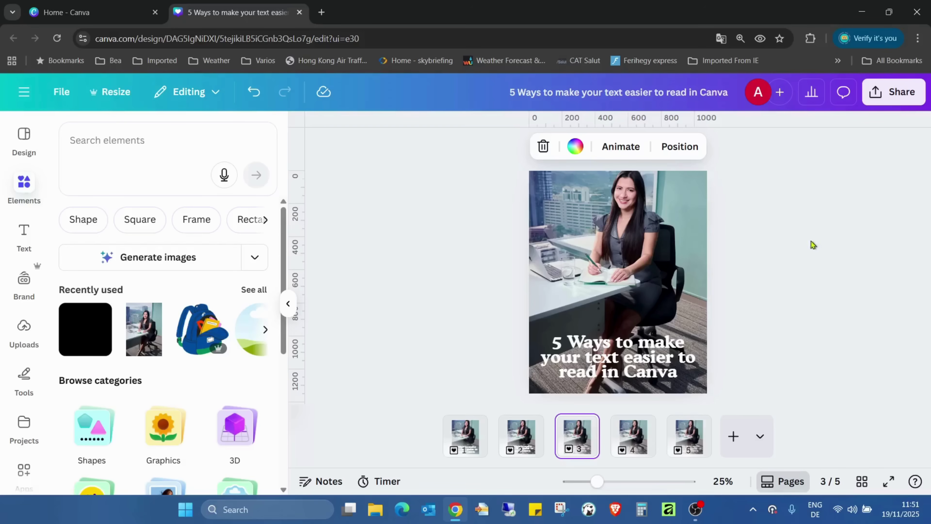
left_click(94, 433)
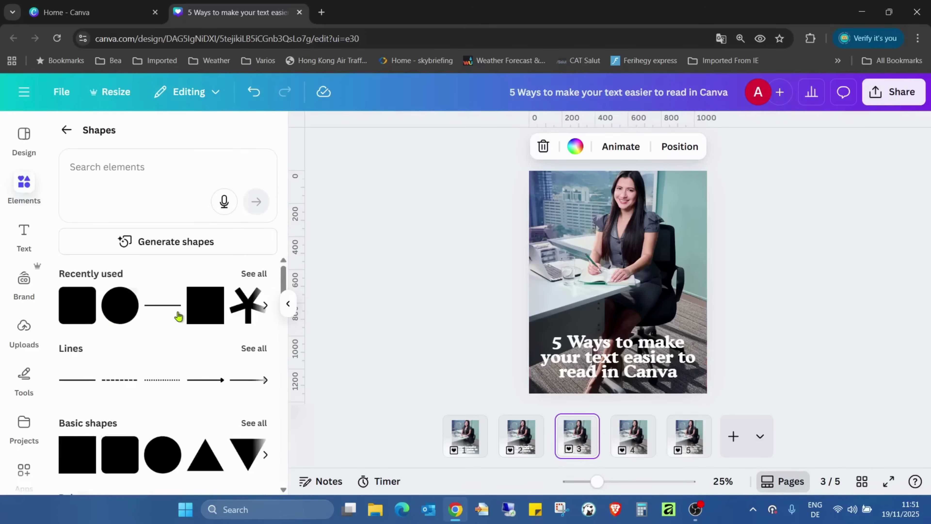
left_click(203, 308)
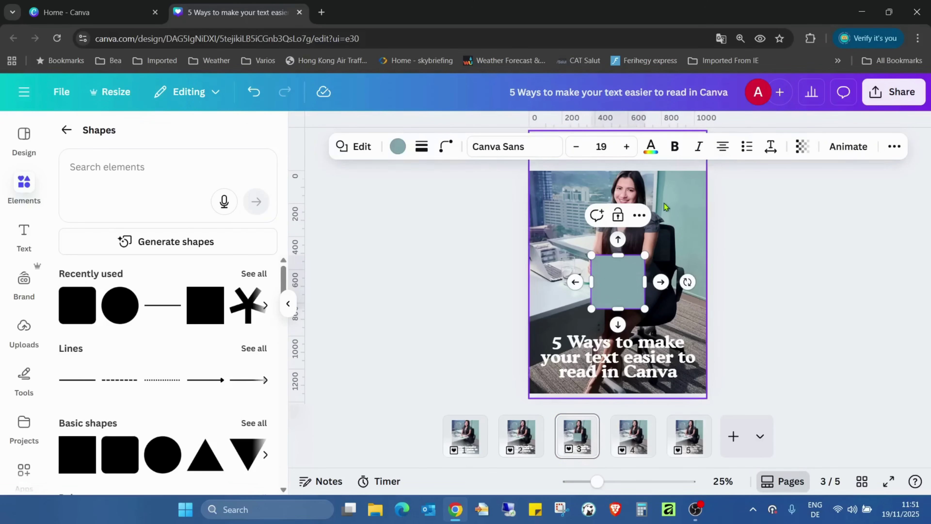
left_click_drag(620, 281, 726, 204)
left_click_drag(675, 221, 677, 390)
- Fill the full-page rectangle with Grey blue
left_click(398, 154)
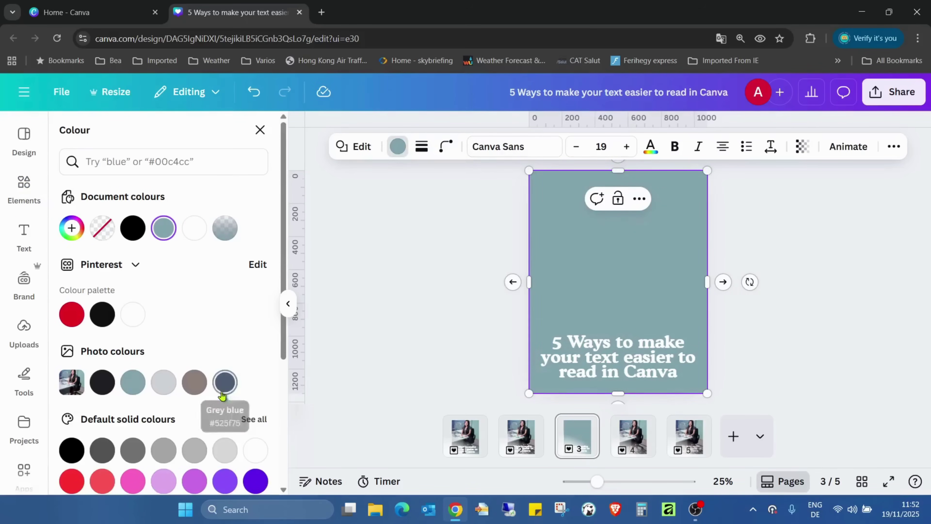
left_click(94, 384)
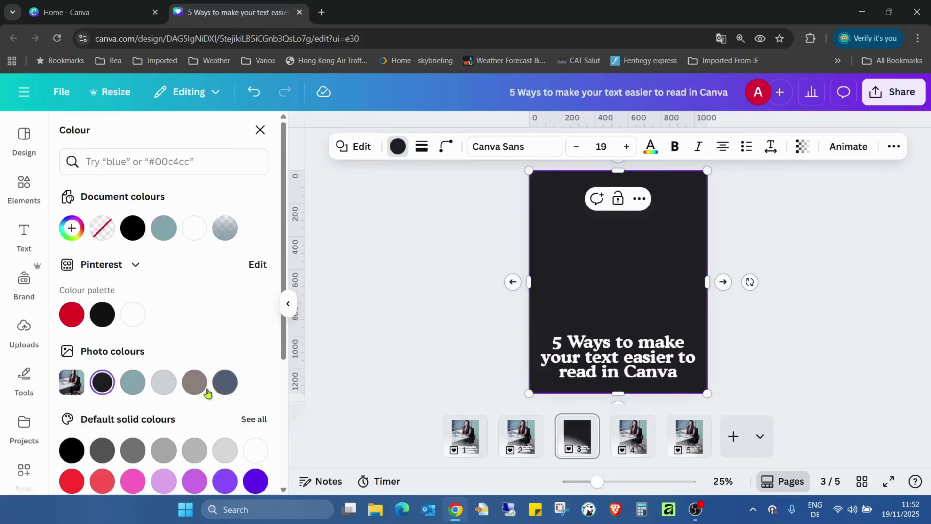
left_click(225, 383)
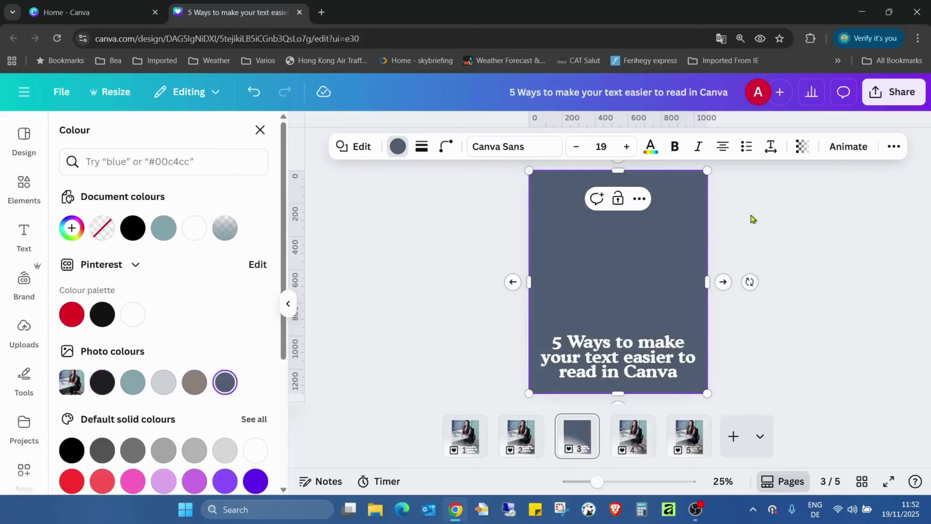
key("Escape")
- Set the rectangle's transparency to about 10 so the photo shows through
left_click(803, 147)
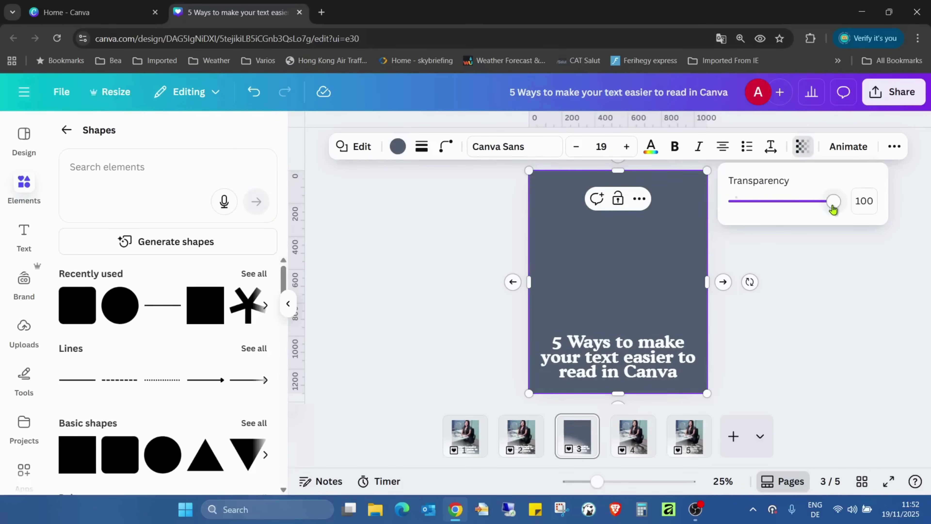
left_click_drag(837, 202, 747, 216)
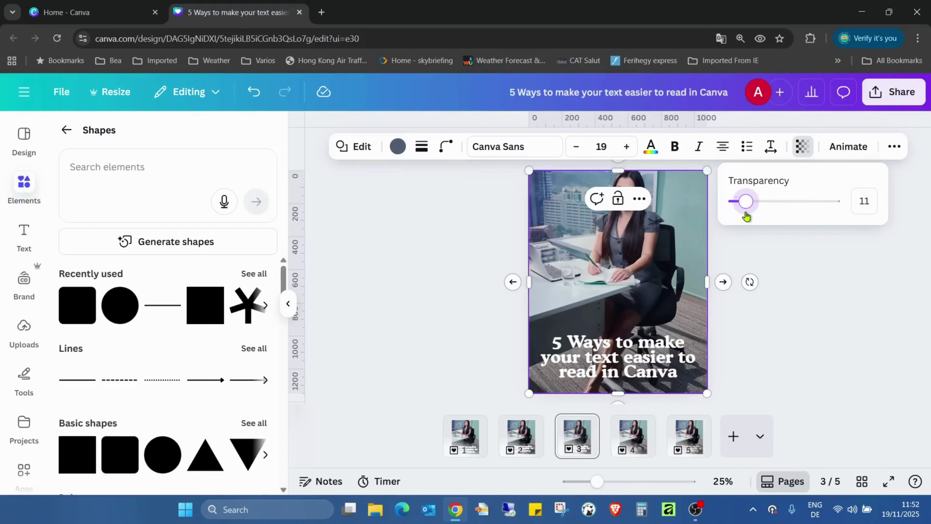
left_click_drag(745, 212, 744, 214)
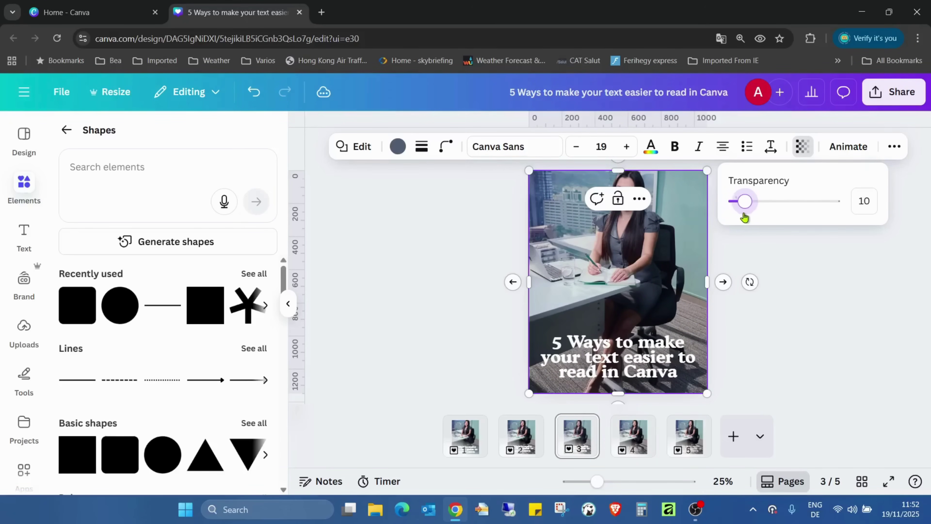
left_click(783, 331)
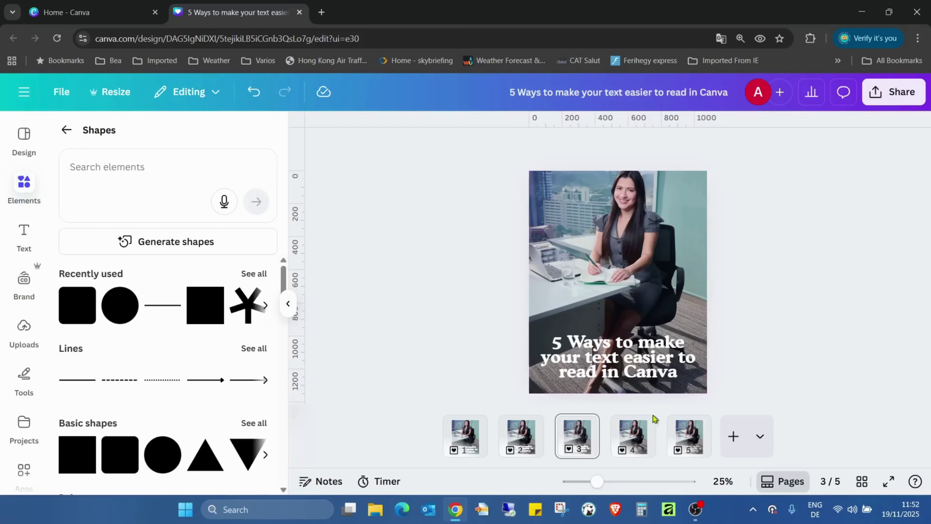
- On page 4, search elements for 'shadow' and add a black fading shadow graphic
left_click(631, 443)
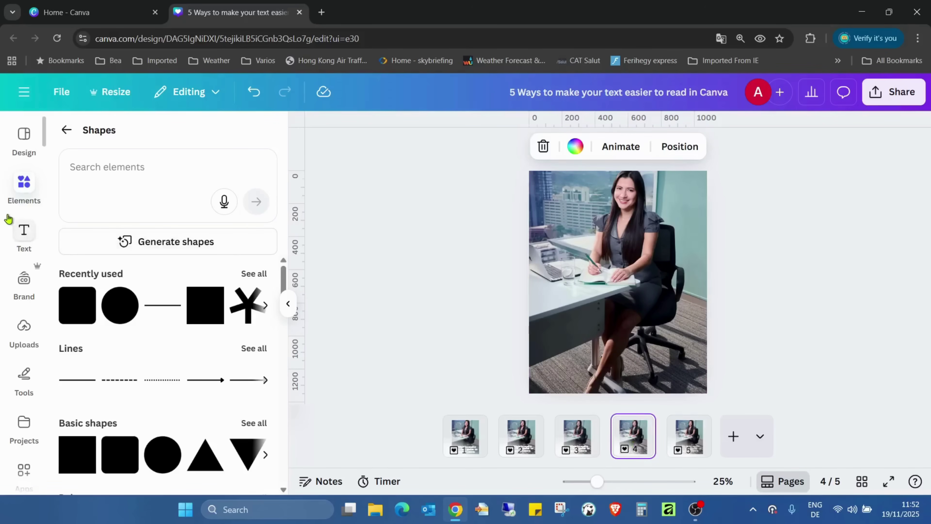
left_click(65, 130)
left_click(101, 162)
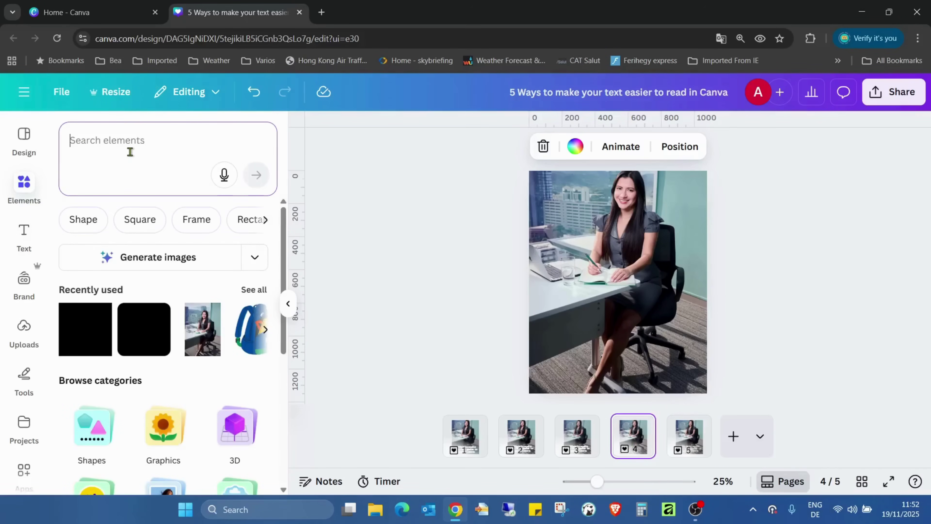
type("shadow")
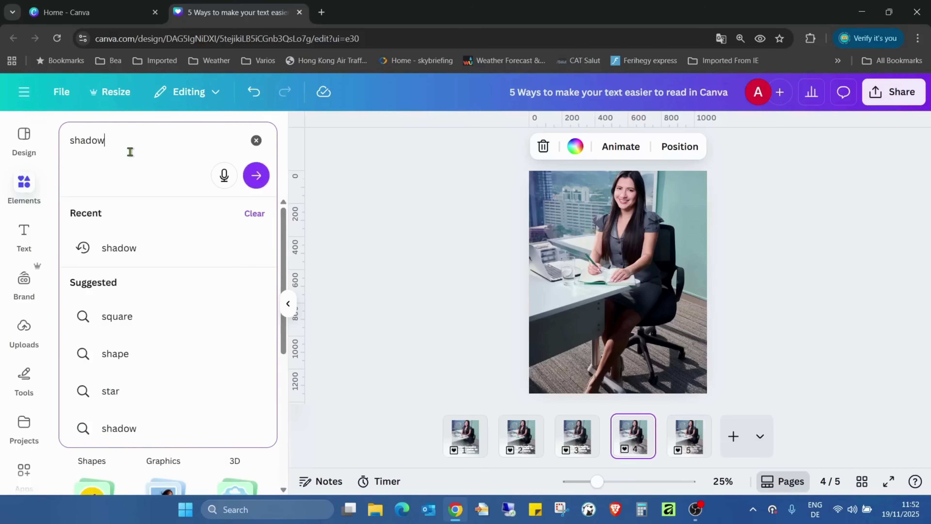
key("Return")
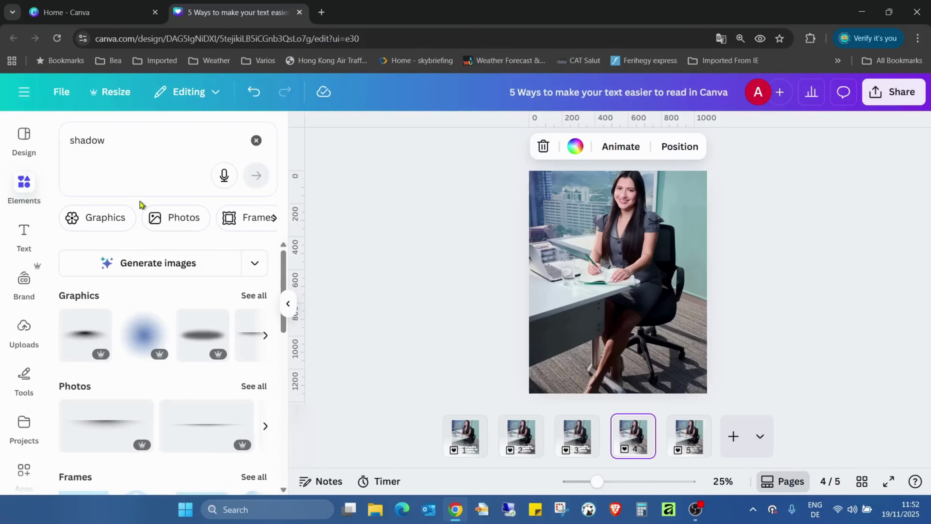
scroll(218, 312, "down", 3)
scroll(208, 271, "up", 3)
left_click(250, 295)
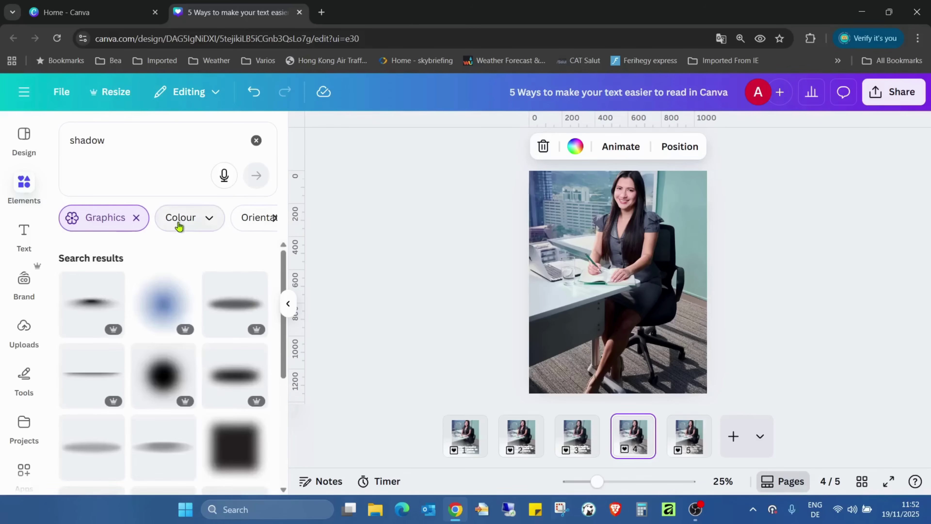
scroll(154, 288, "down", 5)
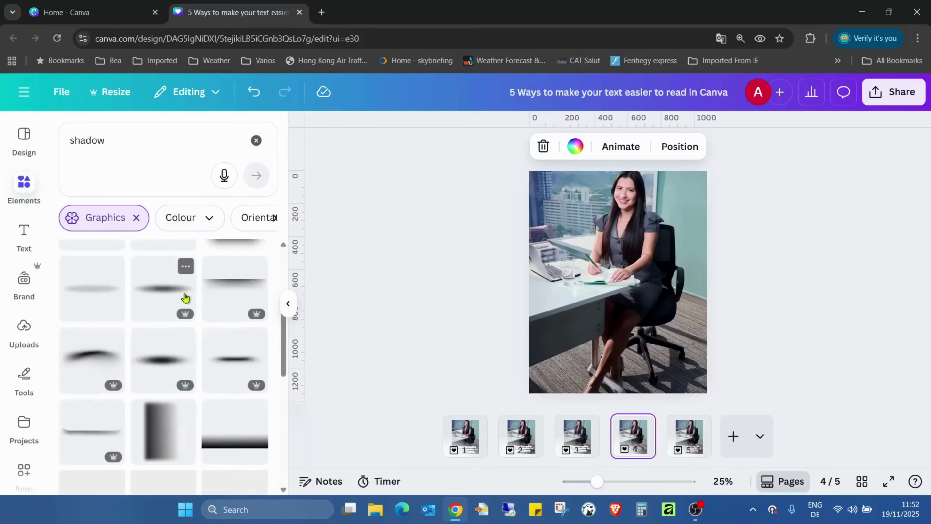
left_click(226, 436)
- Undo the shadow graphic's move and its placement on page 4
left_click_drag(610, 285, 590, 279)
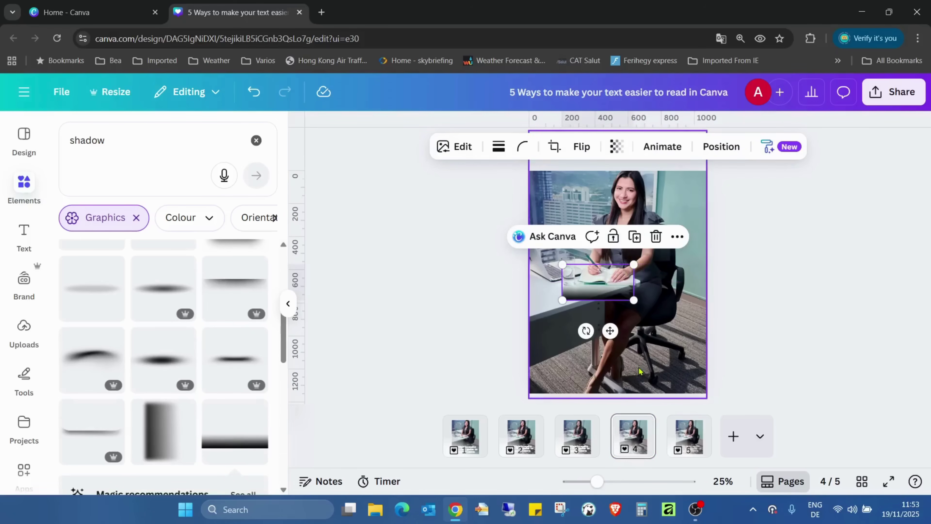
left_click(254, 92)
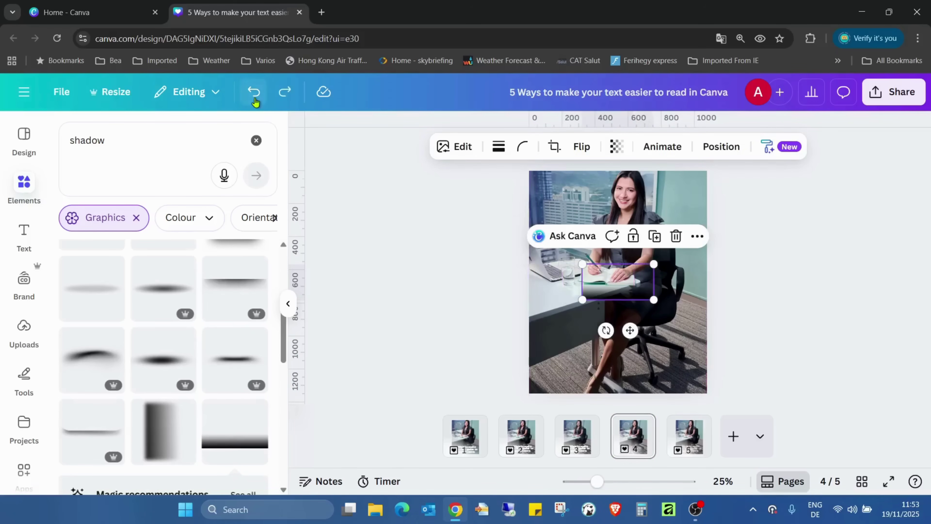
left_click(254, 92)
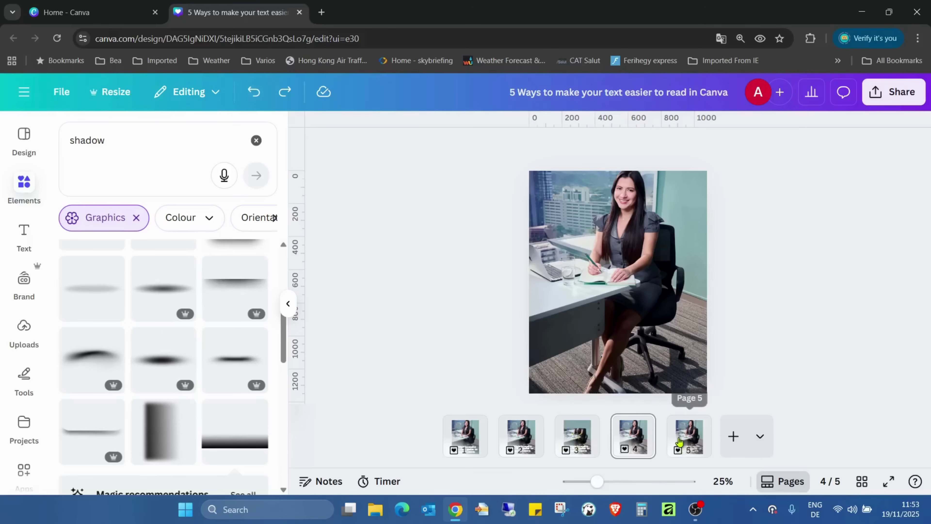
- Review pages 5 and 3, stepping page 3 back and forward to its finished version
left_click(689, 436)
left_click(634, 436)
left_click(575, 439)
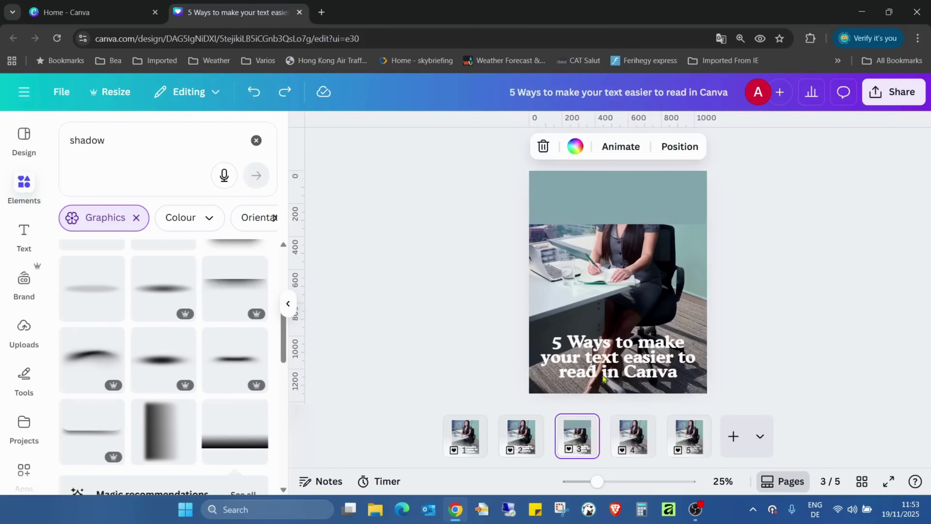
left_click(278, 98)
left_click(278, 97)
left_click(278, 97)
left_click(278, 98)
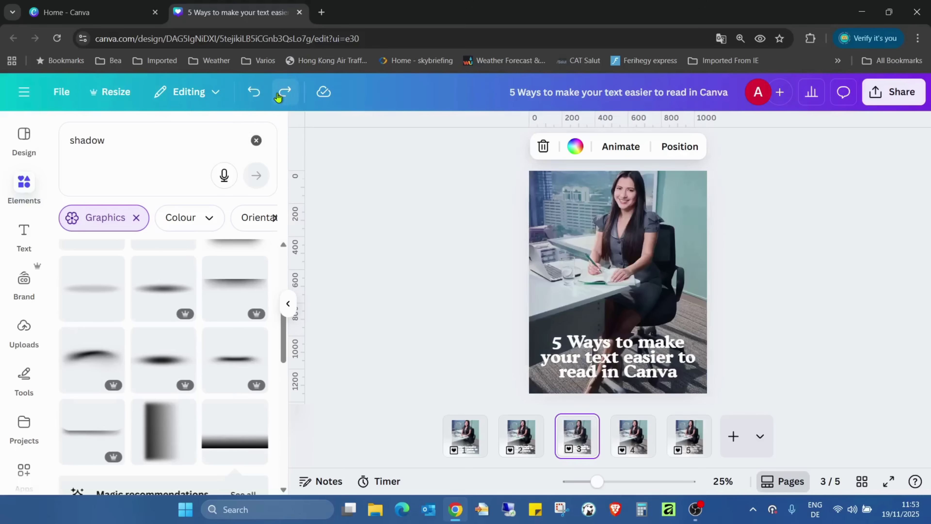
- Select page 3's title, then return to page 4 and select its photo
left_click(634, 365)
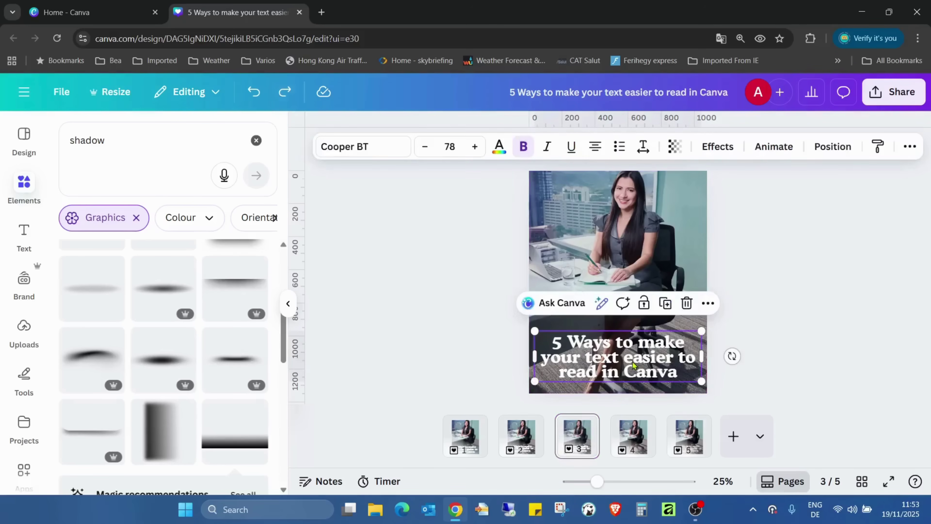
left_click(629, 457)
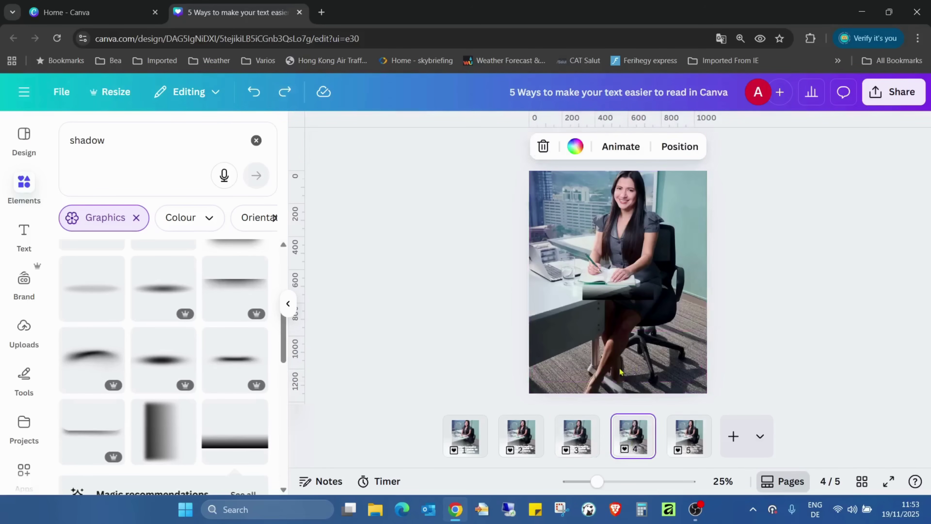
left_click(616, 347)
- Paste the white title onto page 4 and stretch a black gradient shadow to 1,486 × 743 behind it
key("ctrl+y")
left_click(805, 292)
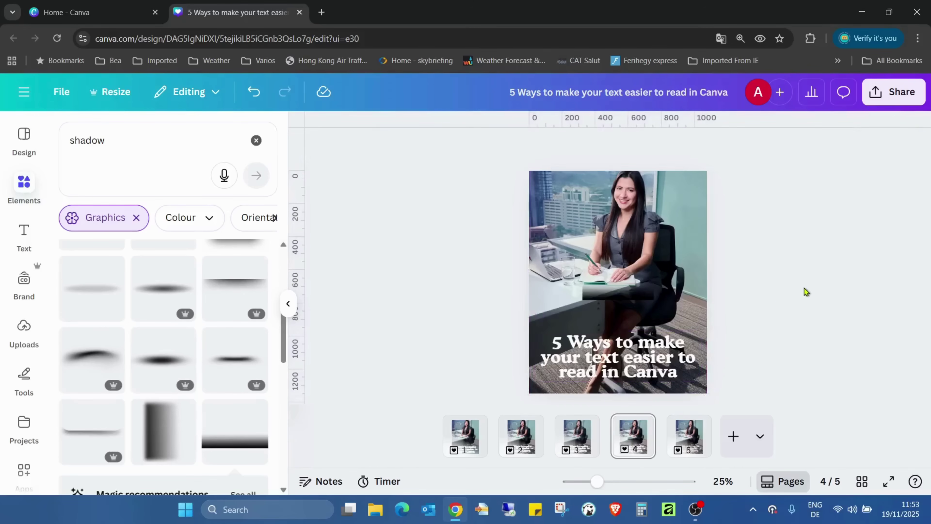
left_click(235, 432)
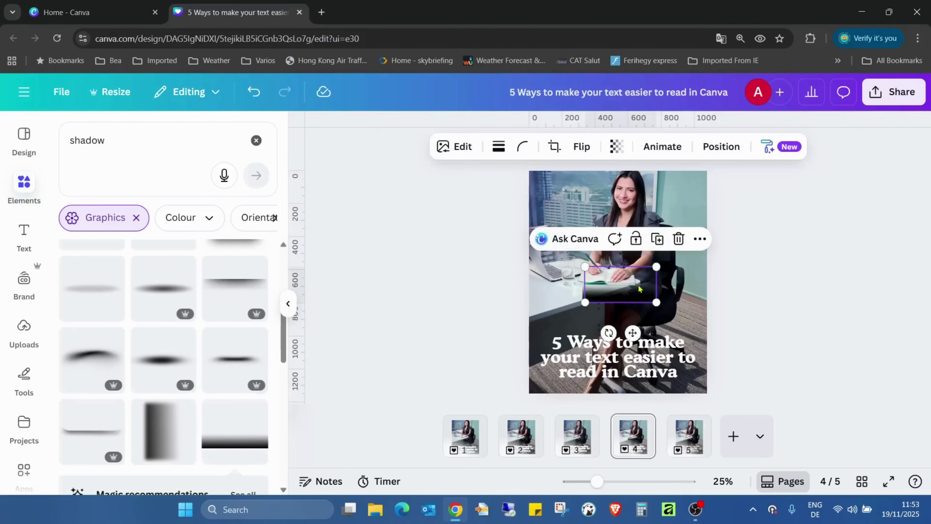
left_click_drag(638, 288, 692, 347)
left_click_drag(651, 258, 650, 319)
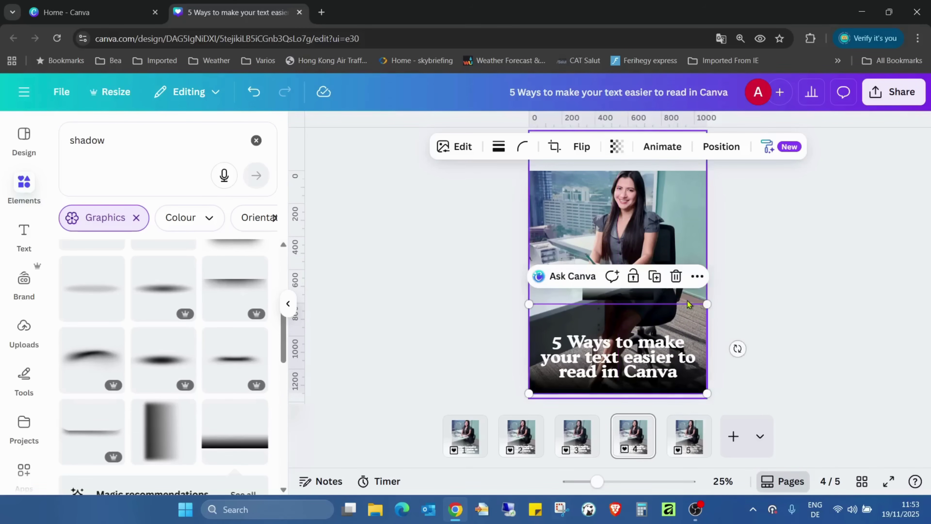
left_click_drag(701, 304, 792, 210)
left_click_drag(713, 266, 657, 273)
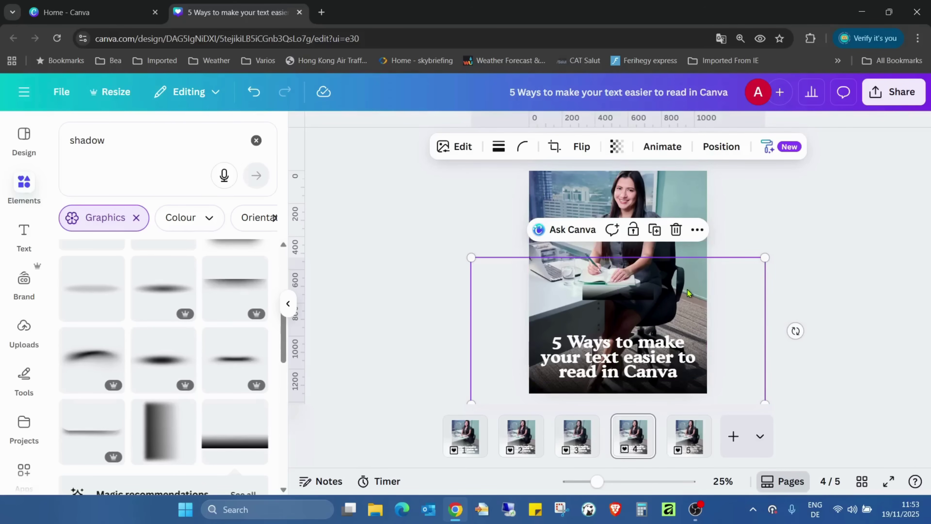
key("Escape")
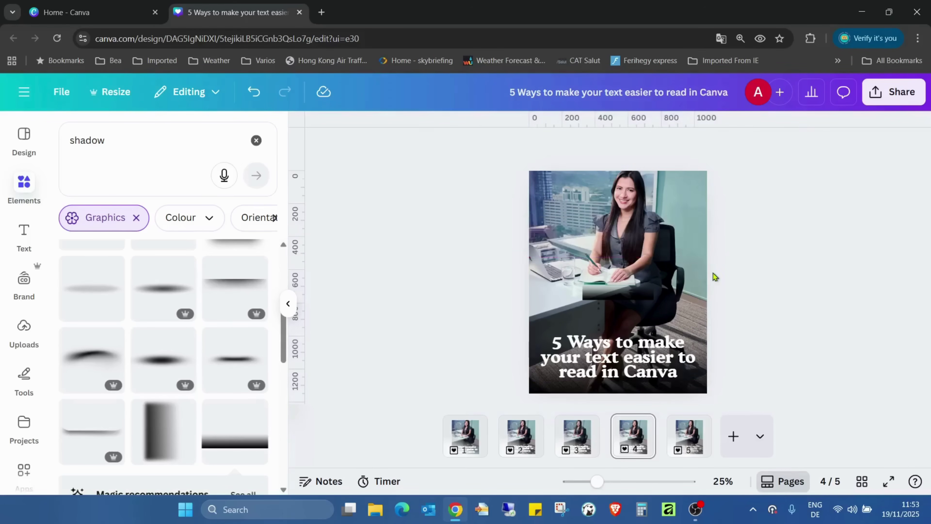
left_click(694, 308)
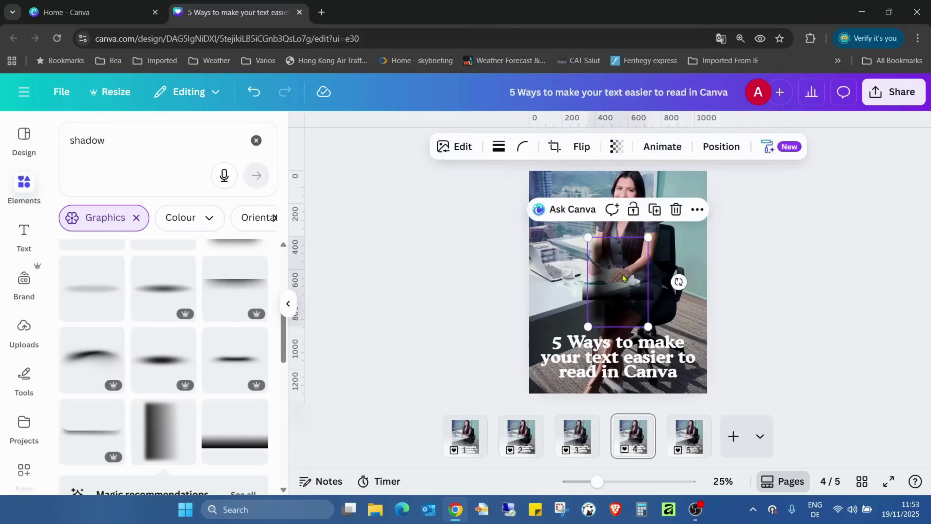
key("Delete")
key("ctrl+z")
key("Delete")
scroll(223, 305, "down", 6)
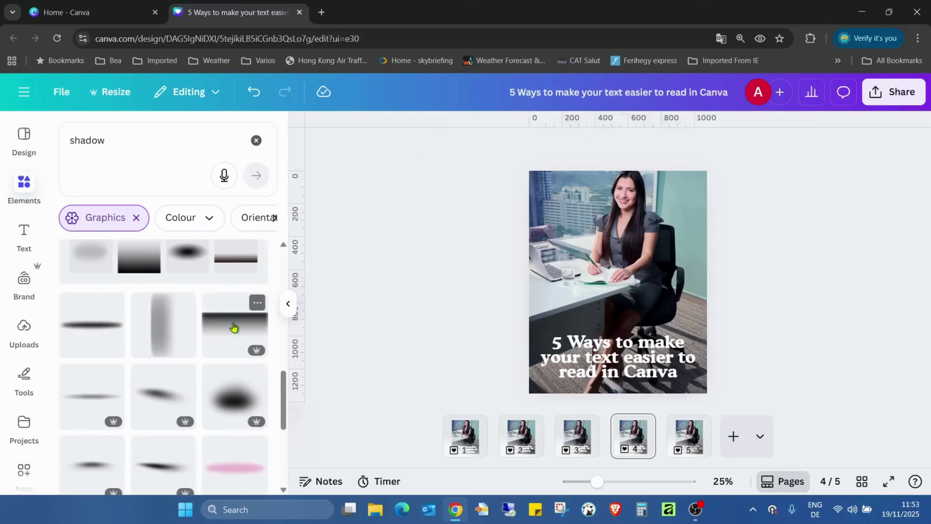
left_click(233, 310)
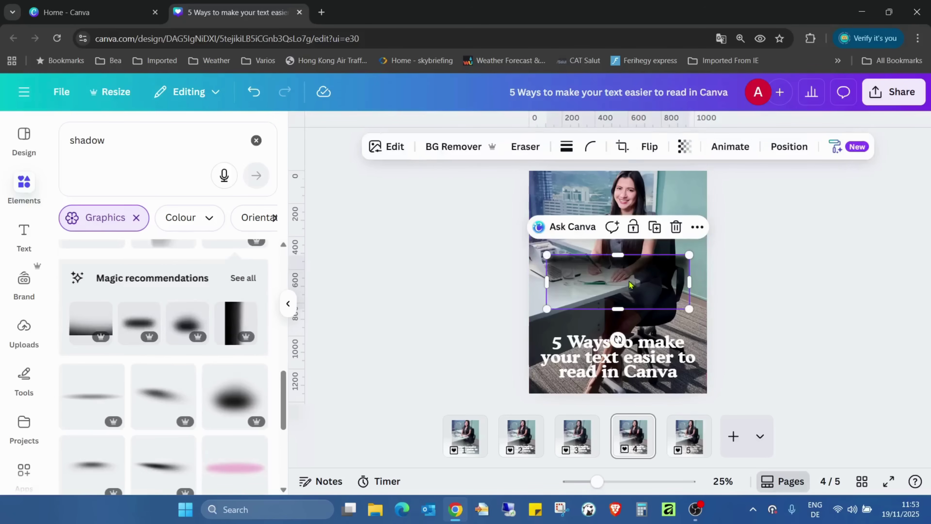
key("Delete")
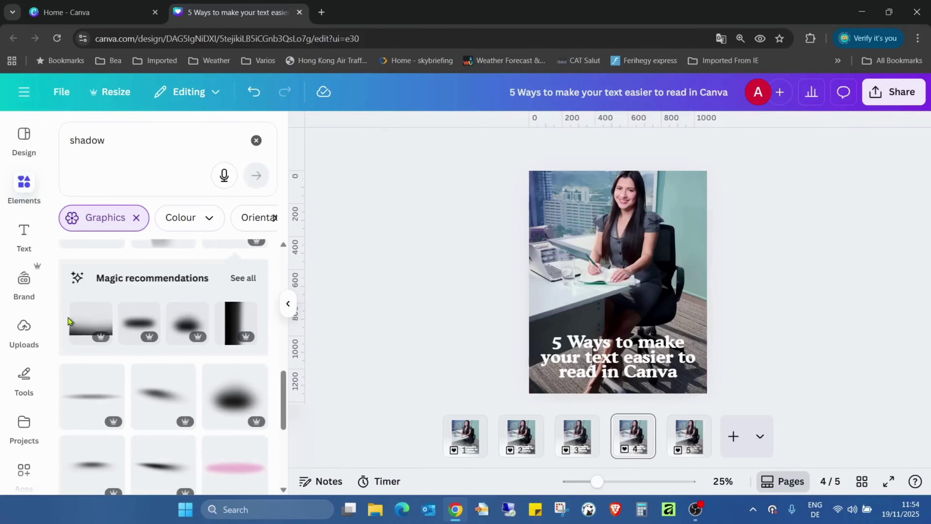
left_click(91, 316)
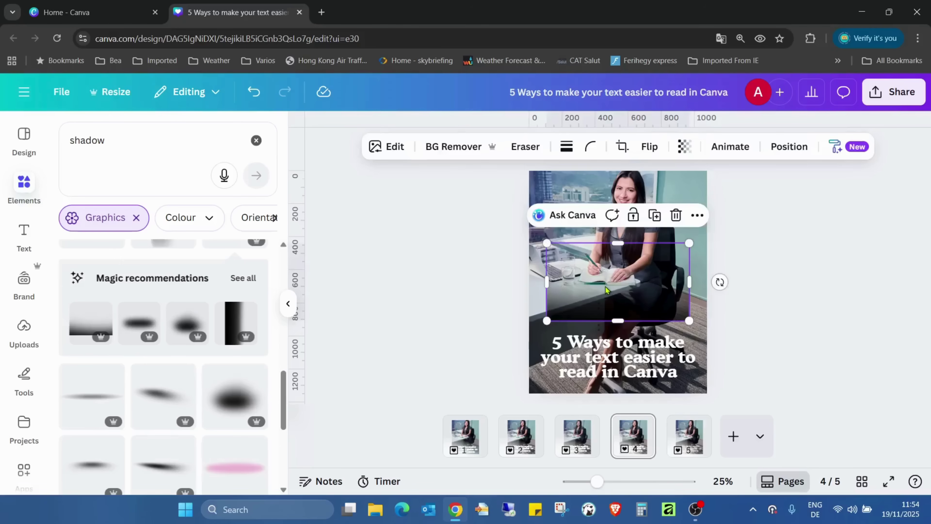
left_click_drag(606, 290, 587, 298)
key("Delete")
scroll(187, 339, "down", 5)
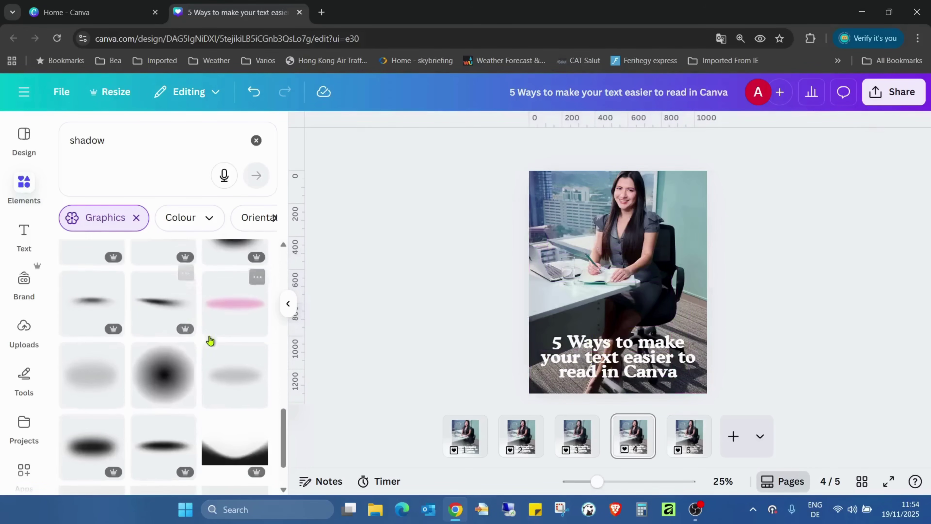
scroll(210, 341, "down", 8)
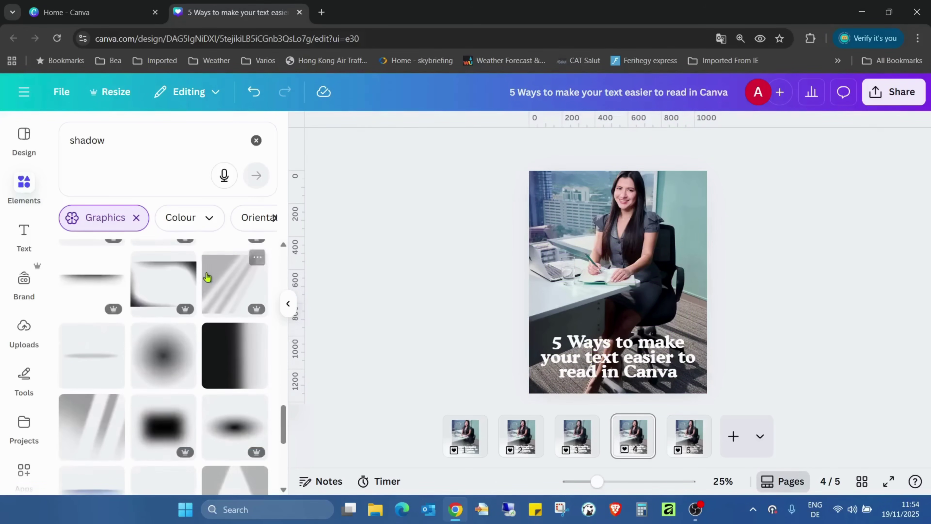
left_click(235, 370)
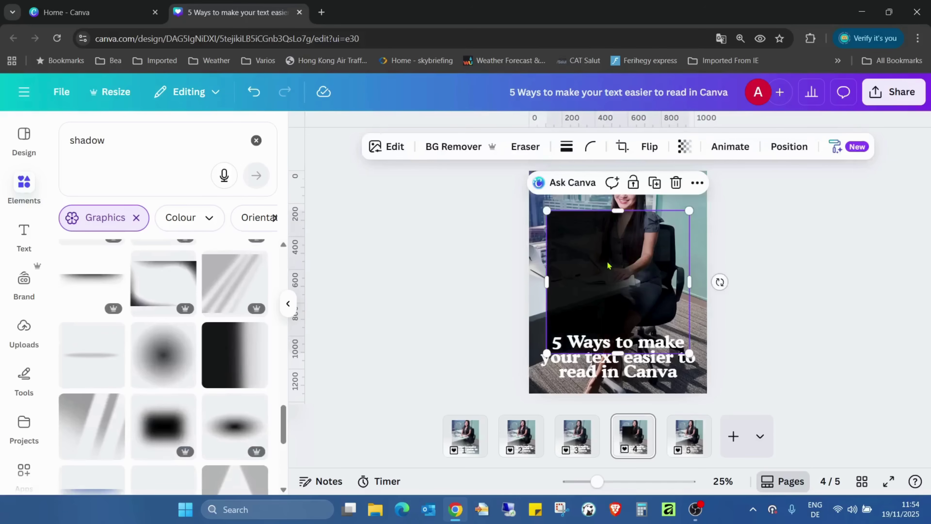
key("Delete")
scroll(175, 277, "down", 6)
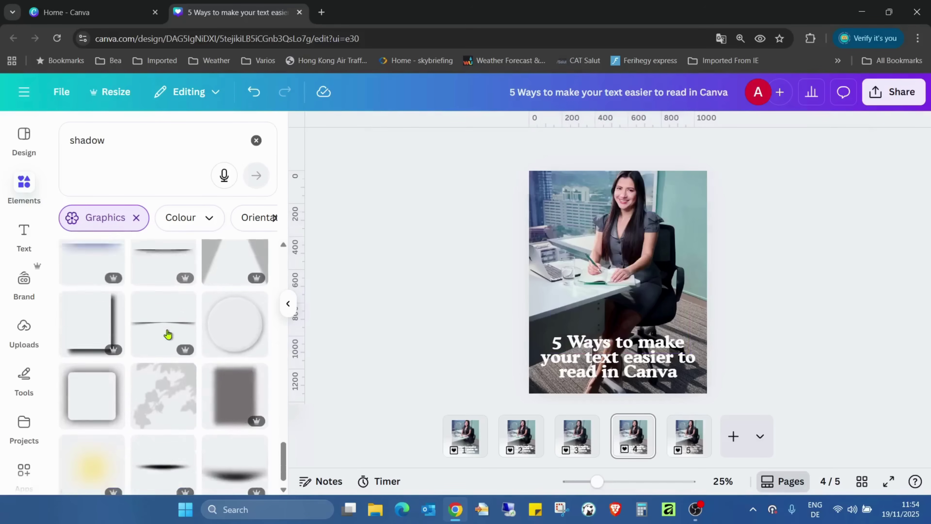
scroll(244, 387, "down", 4)
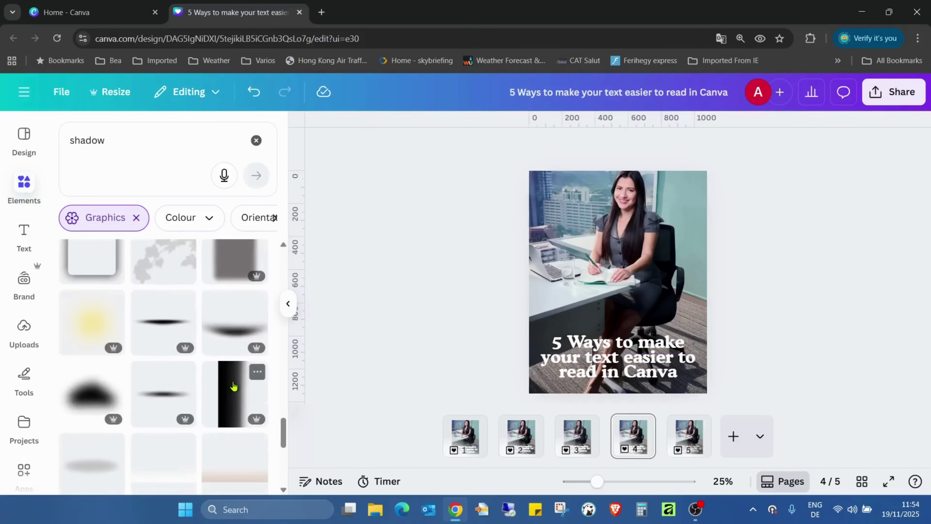
left_click(234, 387)
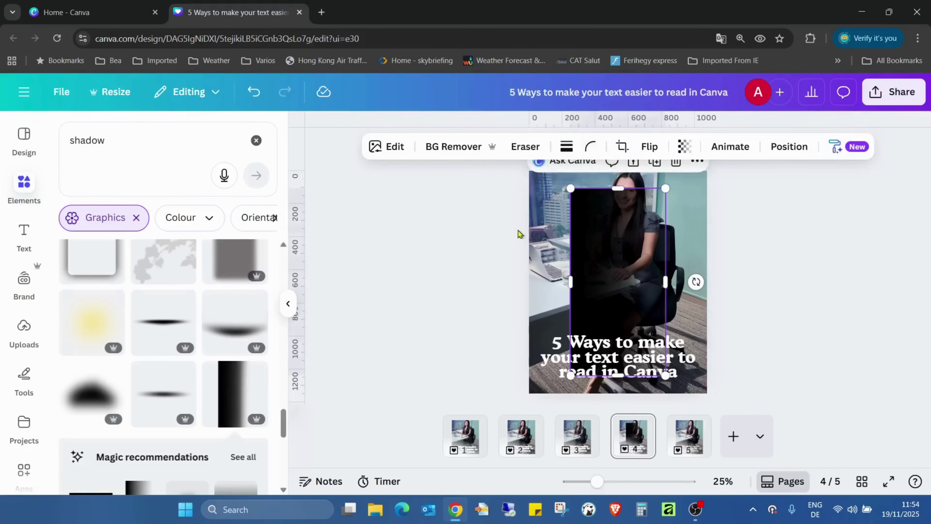
key("Delete")
scroll(160, 299, "down", 5)
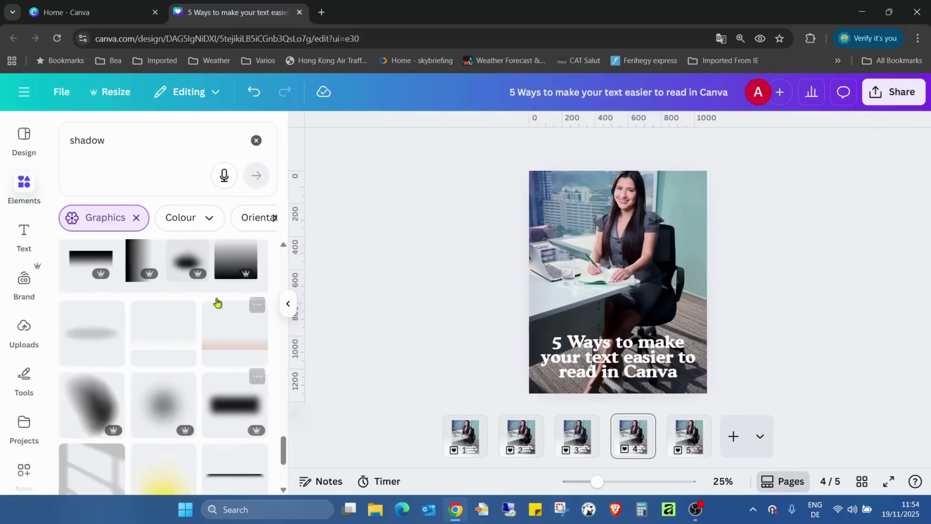
left_click(228, 269)
key("Delete")
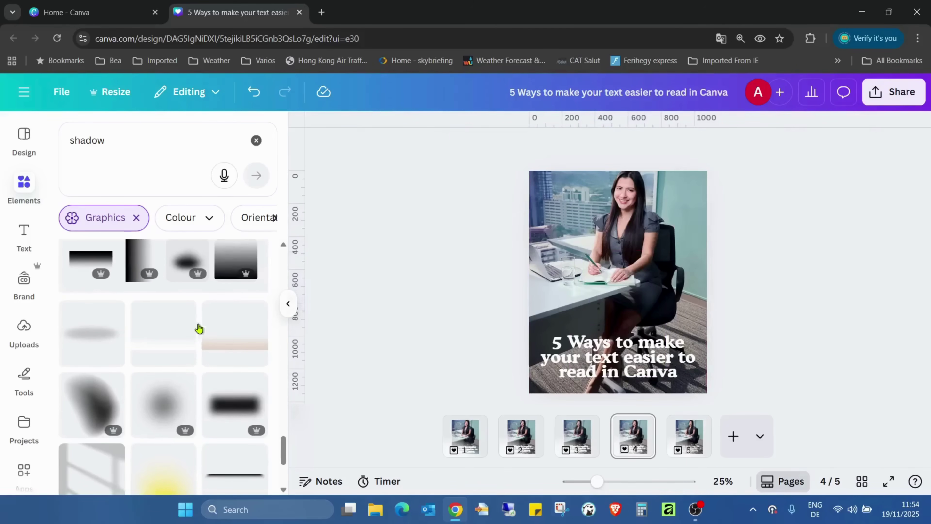
scroll(187, 330, "down", 5)
scroll(83, 330, "down", 1)
left_click(85, 408)
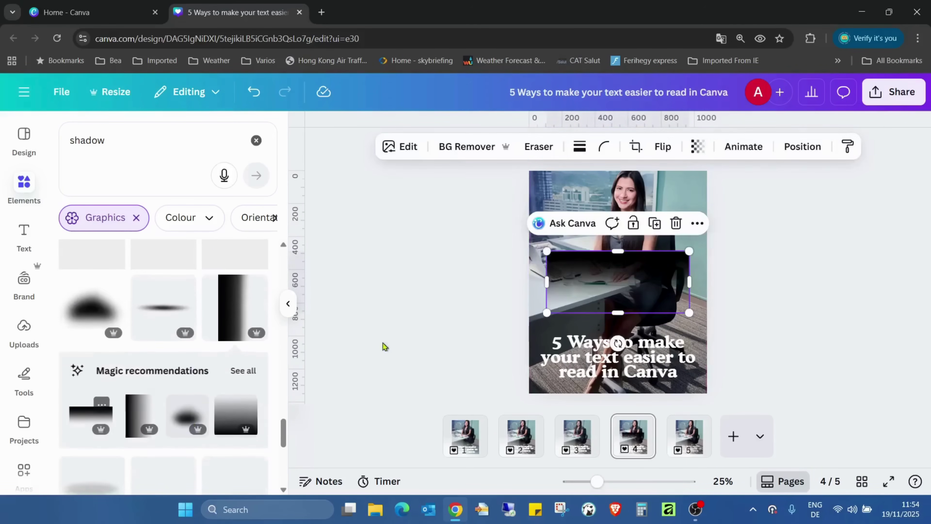
key("Delete")
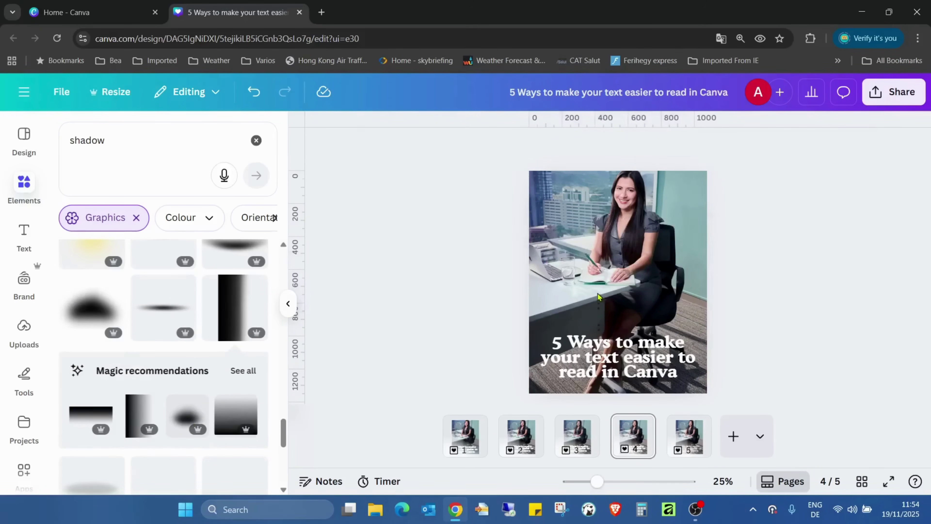
scroll(205, 315, "down", 3)
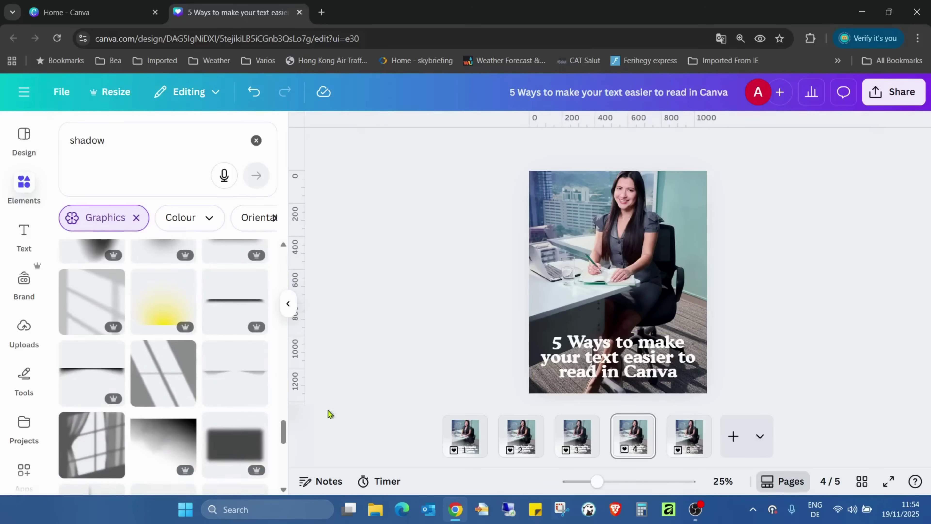
scroll(220, 367, "down", 4)
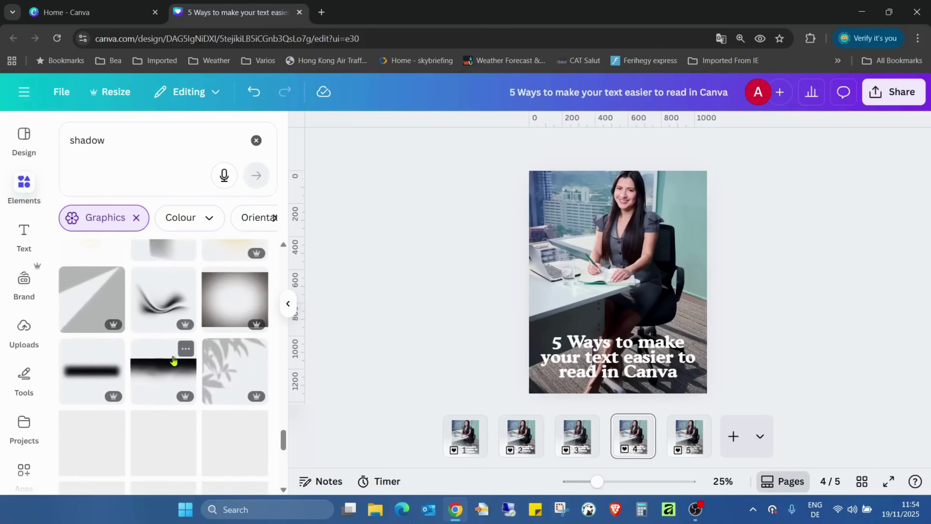
left_click(173, 361)
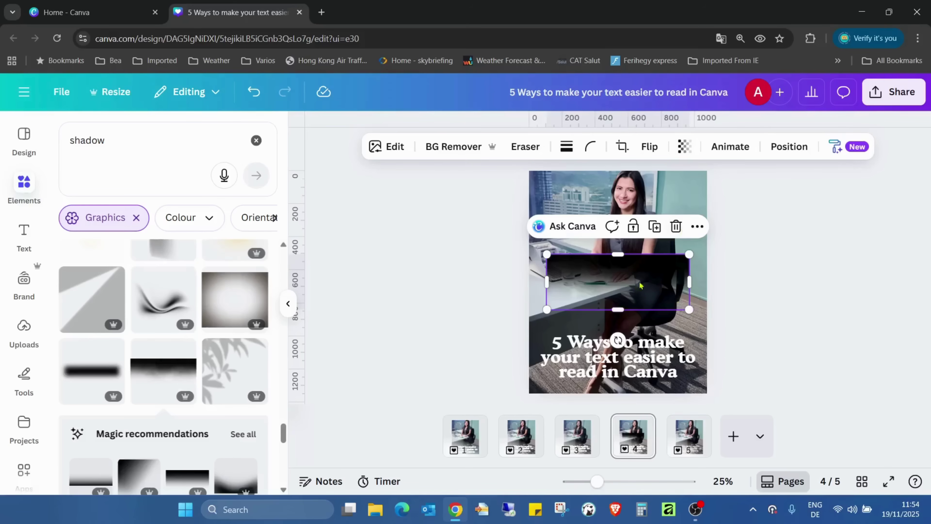
key("Delete")
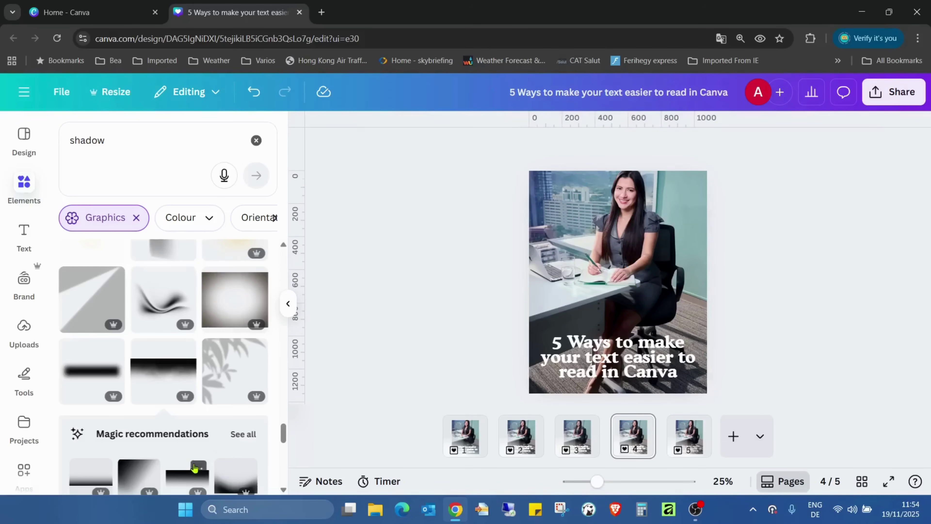
left_click(185, 477)
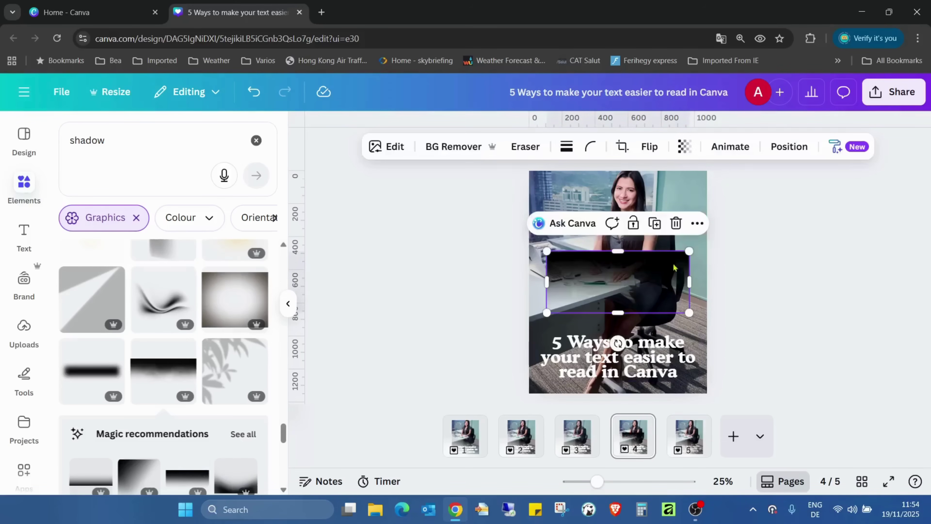
key("Delete")
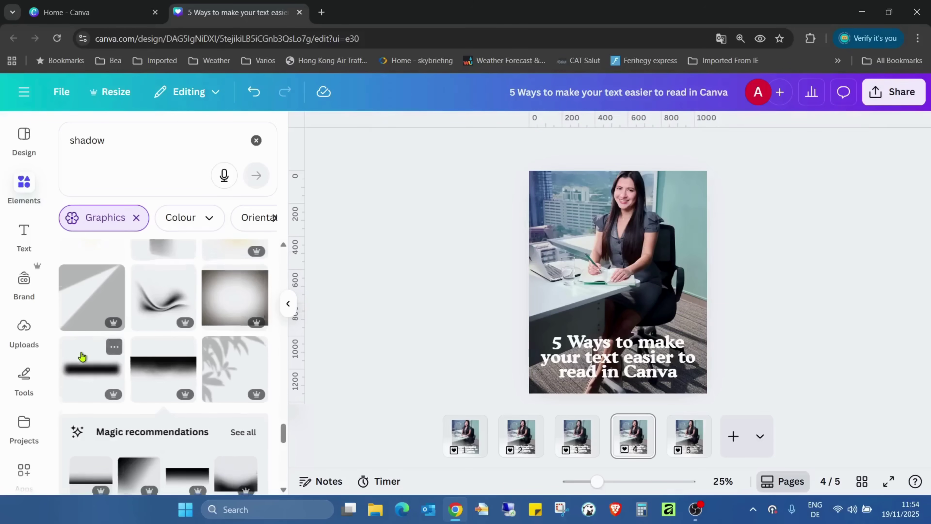
scroll(106, 337, "down", 3)
- Try filtering the shadow graphics by a custom colour, then close the picker without applying it
left_click(182, 217)
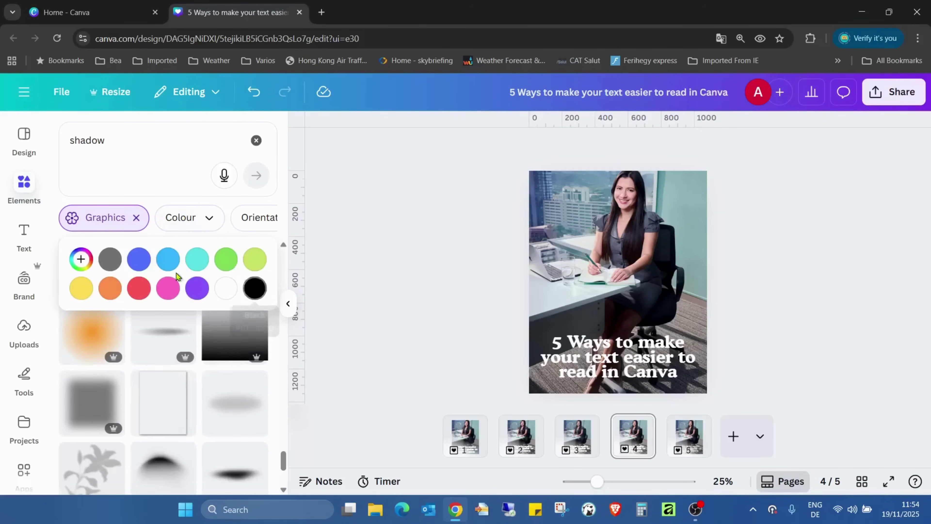
left_click(81, 259)
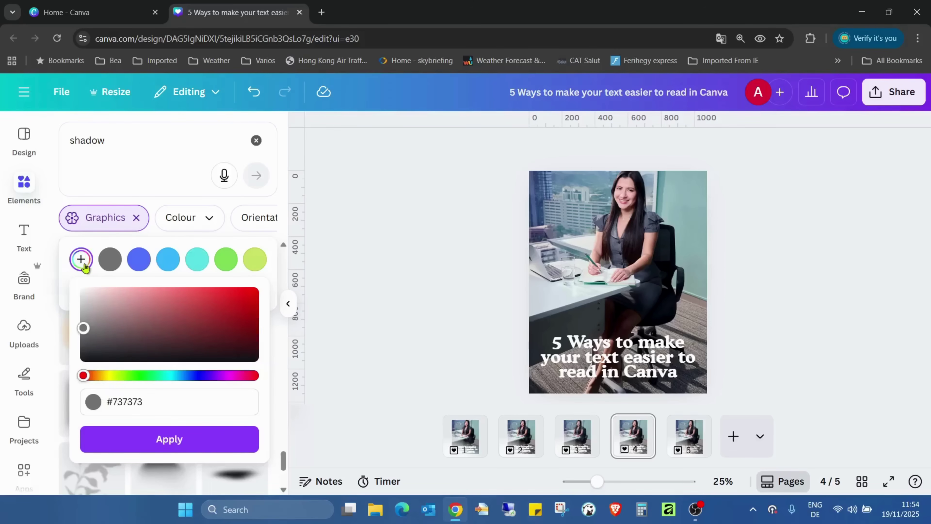
left_click(242, 205)
scroll(239, 341, "down", 3)
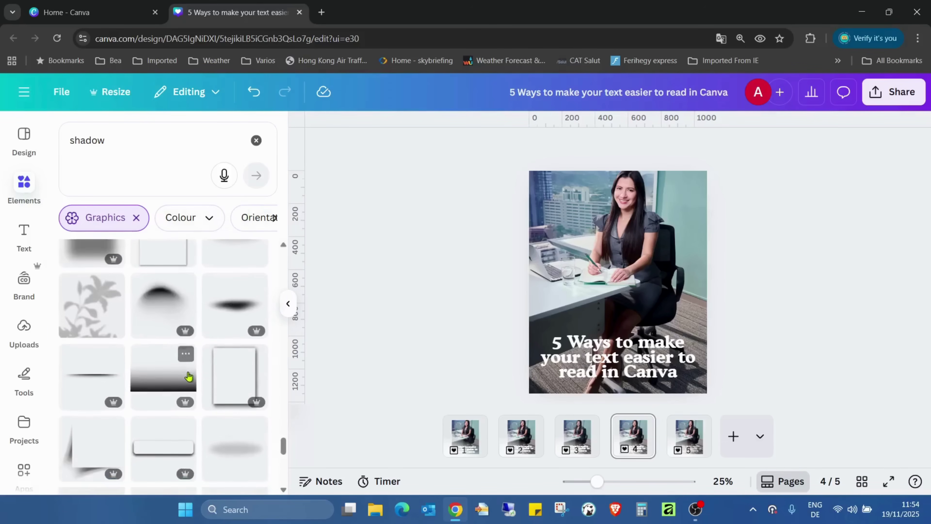
scroll(218, 329, "down", 3)
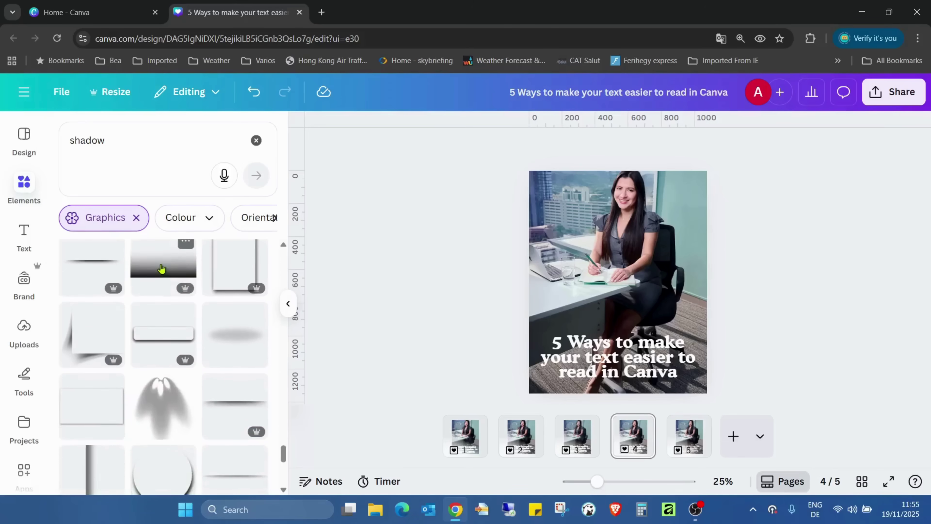
- Add a gradient shadow behind the title, enlarged across the photo's bottom and shifted left under it
left_click(161, 269)
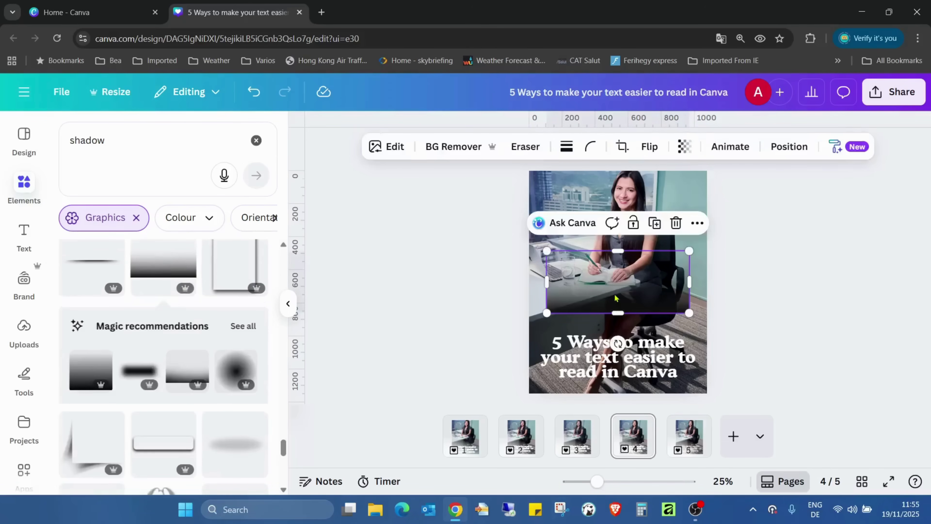
left_click_drag(616, 297, 598, 384)
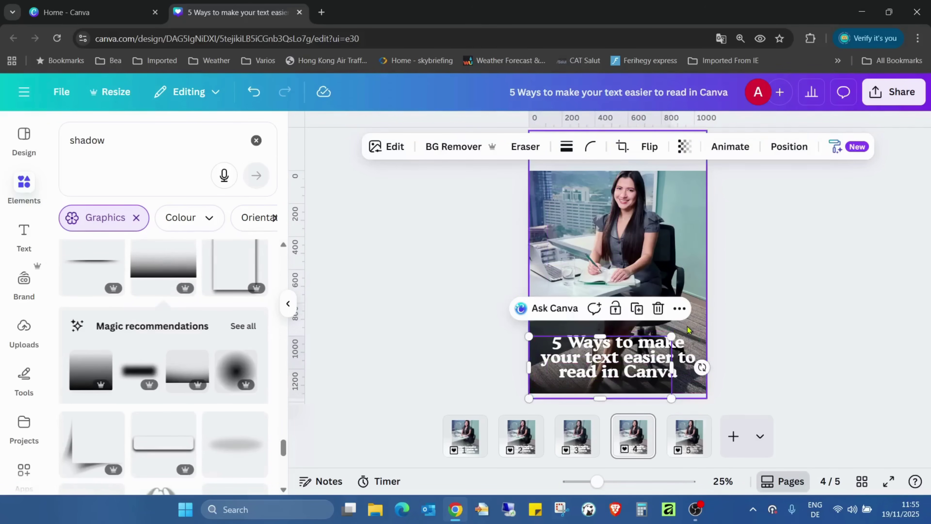
left_click_drag(671, 337, 780, 289)
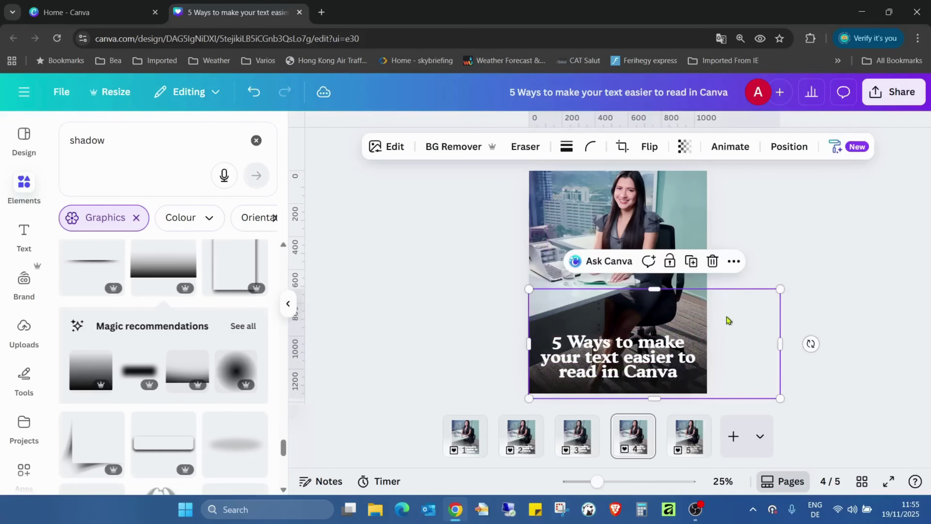
left_click_drag(721, 312, 684, 312)
left_click(812, 286)
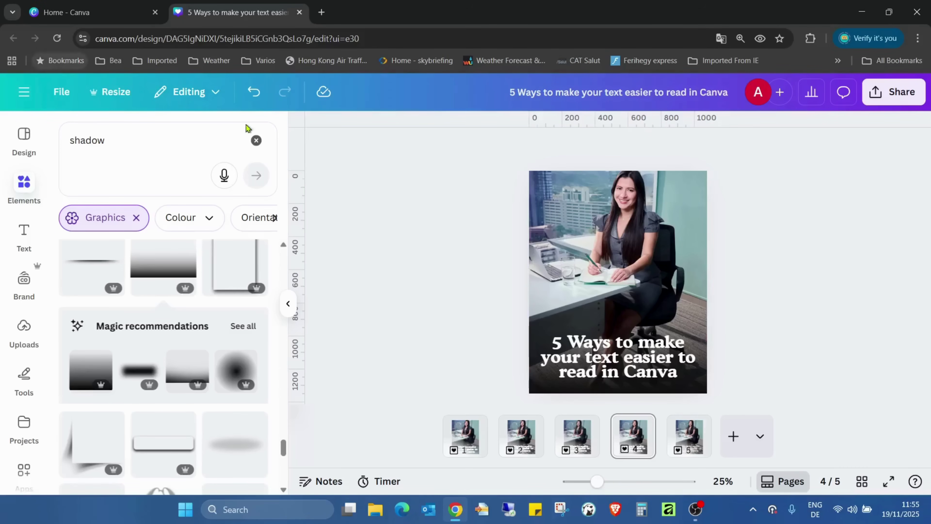
- Add another gradient graphic to page 4
scroll(214, 324, "down", 5)
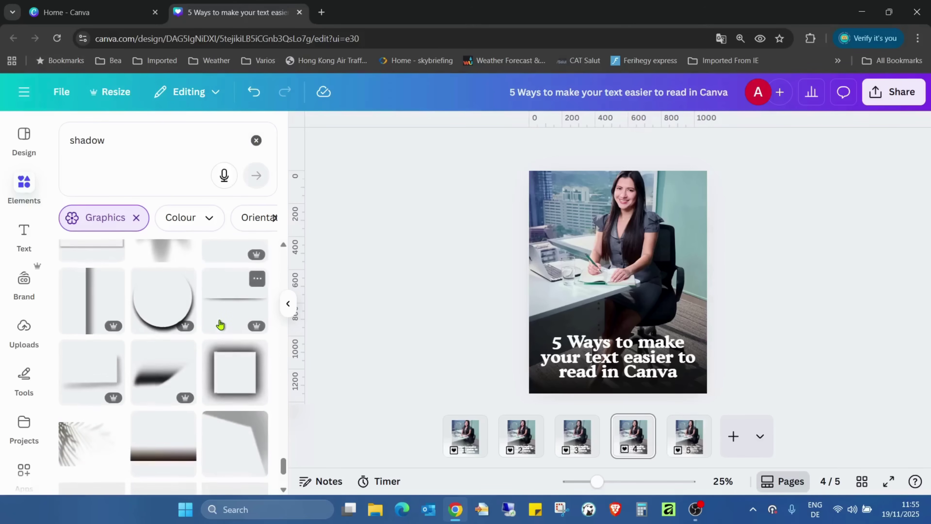
scroll(217, 323, "down", 5)
scroll(167, 349, "up", 3)
scroll(161, 330, "down", 2)
left_click(162, 349)
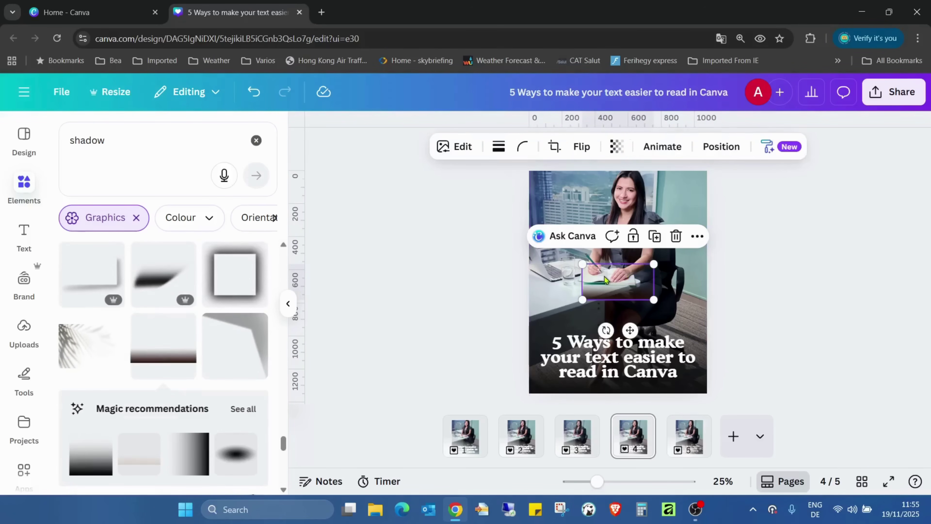
- Switch to page 3 and try a blue shadow graphic there, then remove it
left_click(353, 331)
scroll(353, 330, "up", 2)
scroll(262, 337, "up", 5)
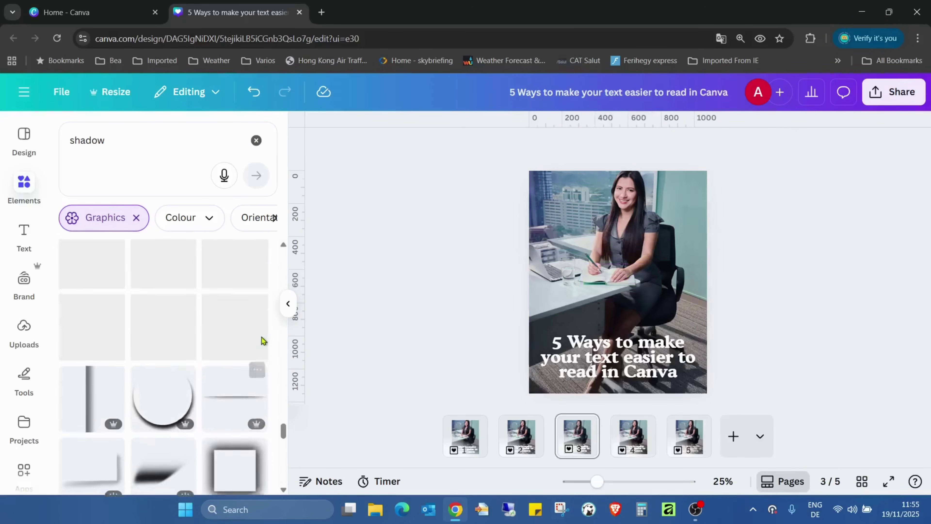
scroll(262, 340, "up", 4)
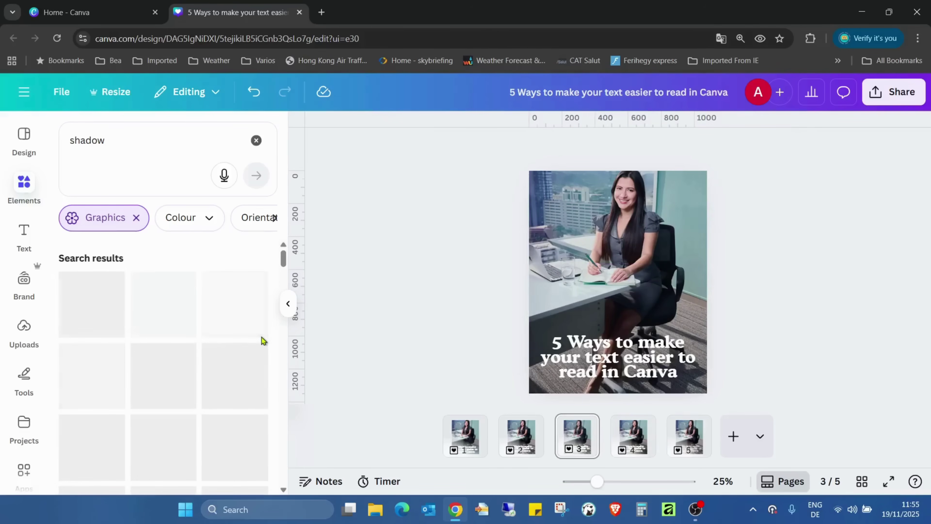
scroll(235, 312, "down", 5)
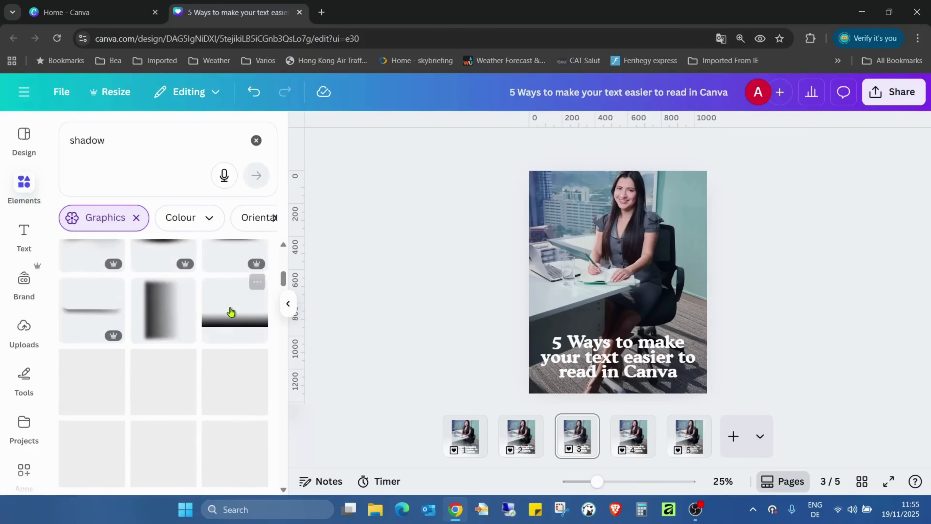
scroll(227, 312, "down", 5)
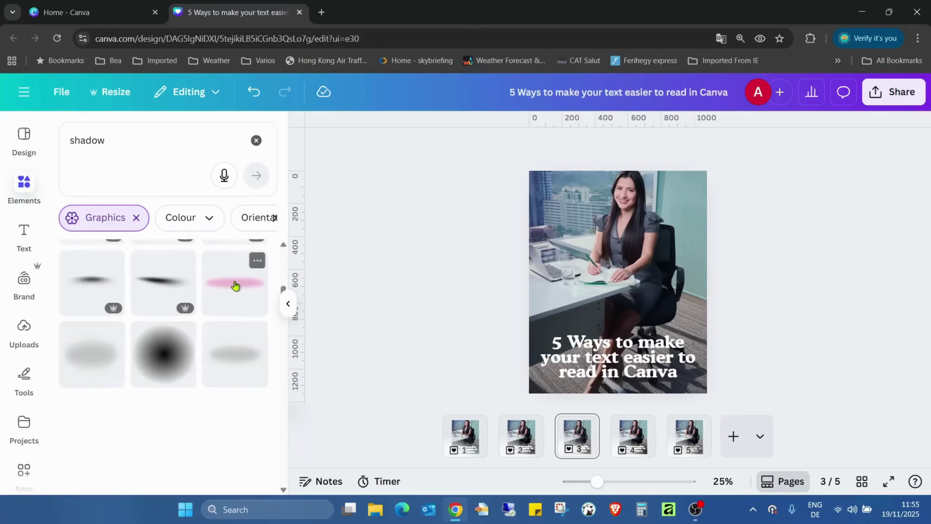
scroll(206, 309, "down", 3)
scroll(184, 316, "down", 1)
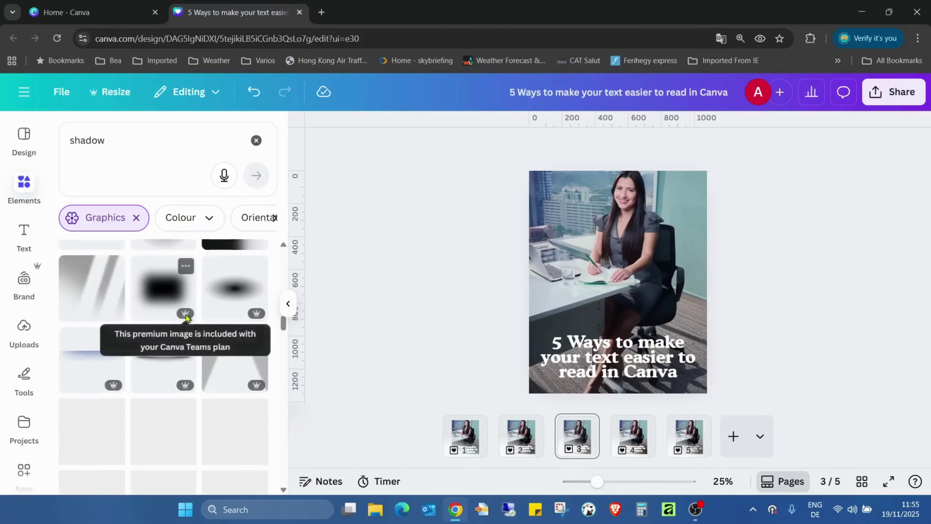
left_click(79, 360)
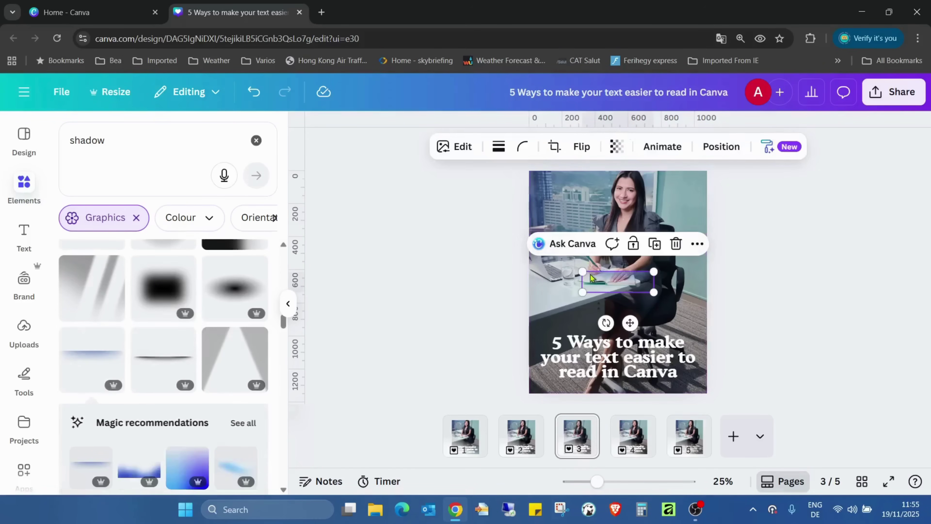
key("Escape")
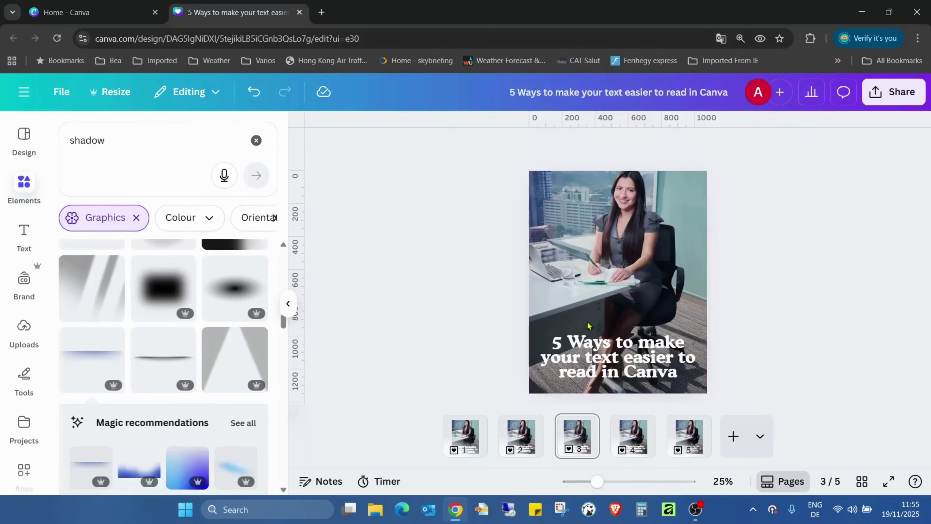
- Clear the shadow search so the elements library returns to its default view
scroll(35, 401, "down", 2)
scroll(165, 379, "down", 3)
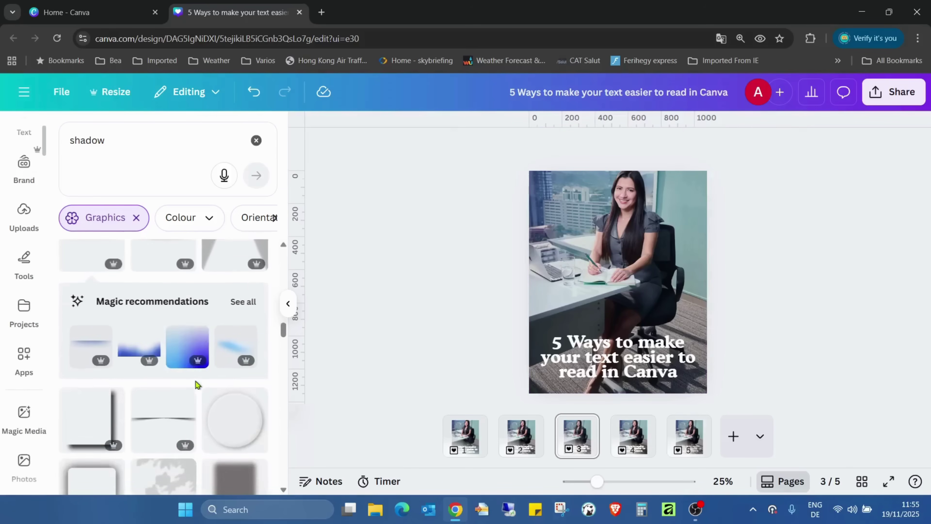
scroll(196, 382, "up", 5)
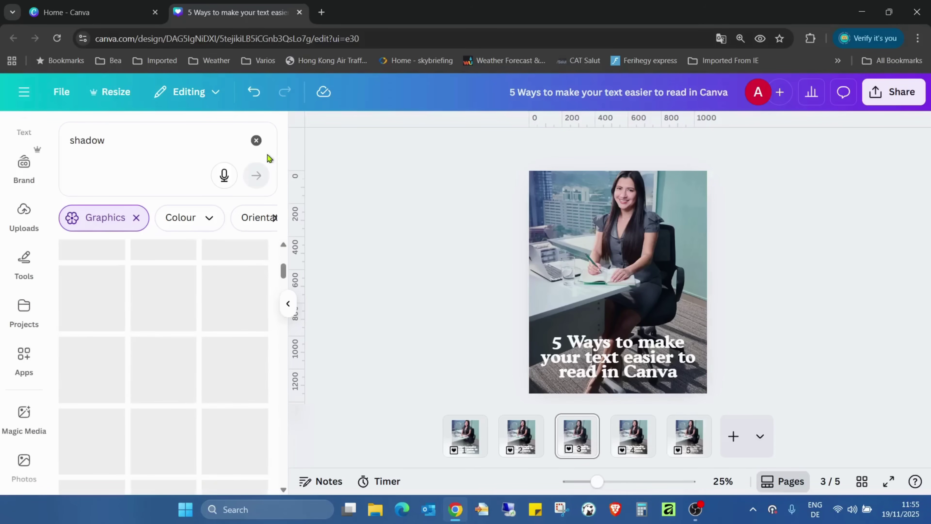
left_click(256, 140)
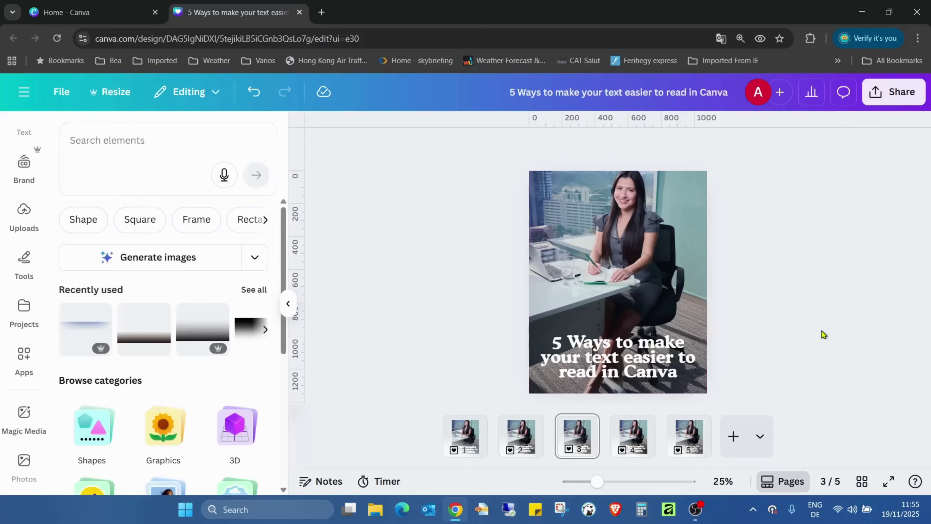
- Move through page 4 to page 5, the office photo page, leaving nothing selected
left_click(637, 439)
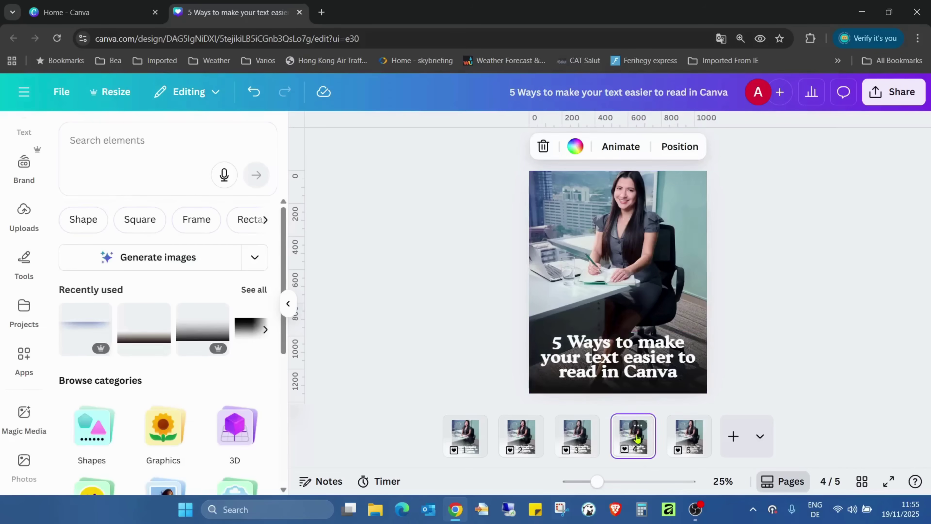
left_click(689, 441)
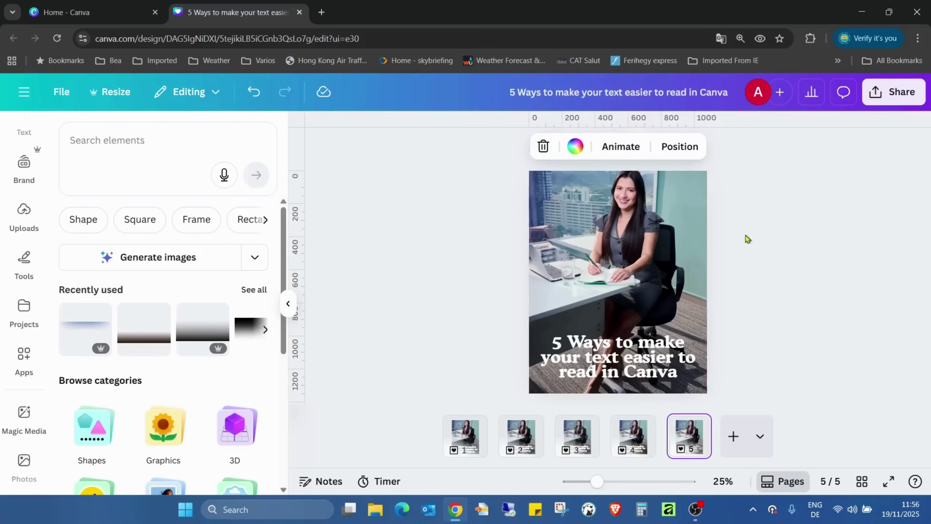
left_click(771, 233)
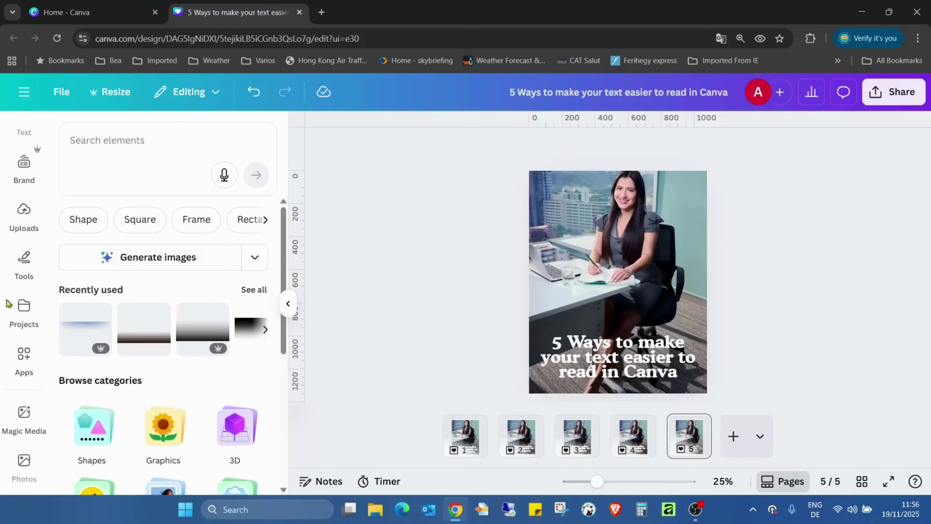
- Search apps for 'gla', open Glass Maker, and load page 5's photo into it
left_click(24, 358)
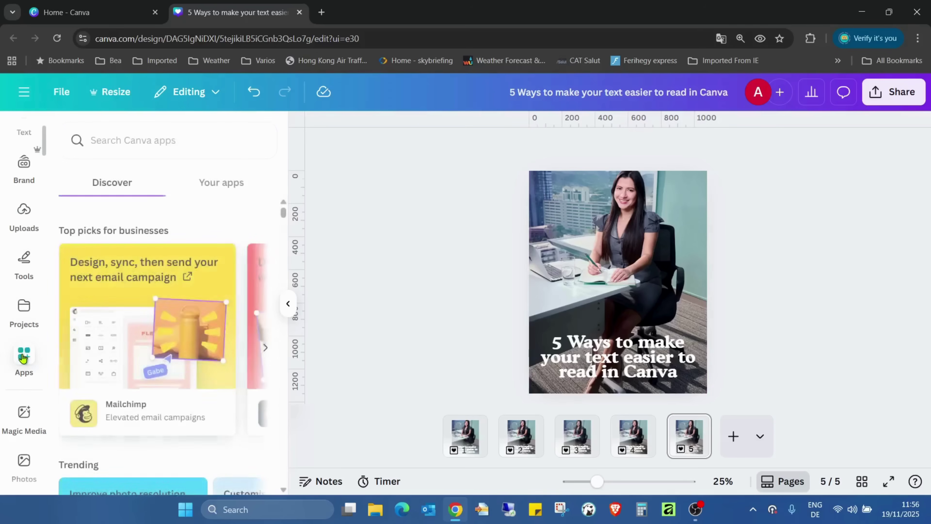
left_click(178, 130)
type("glass")
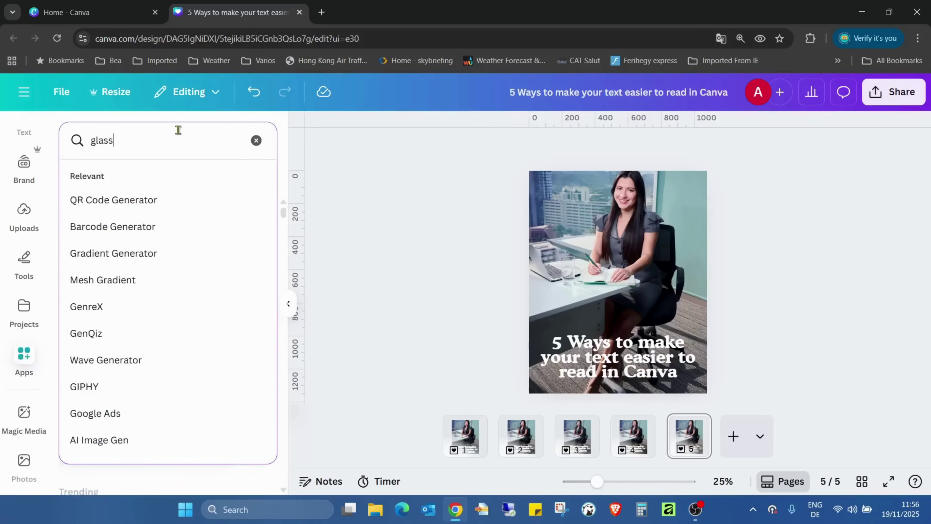
left_click(145, 201)
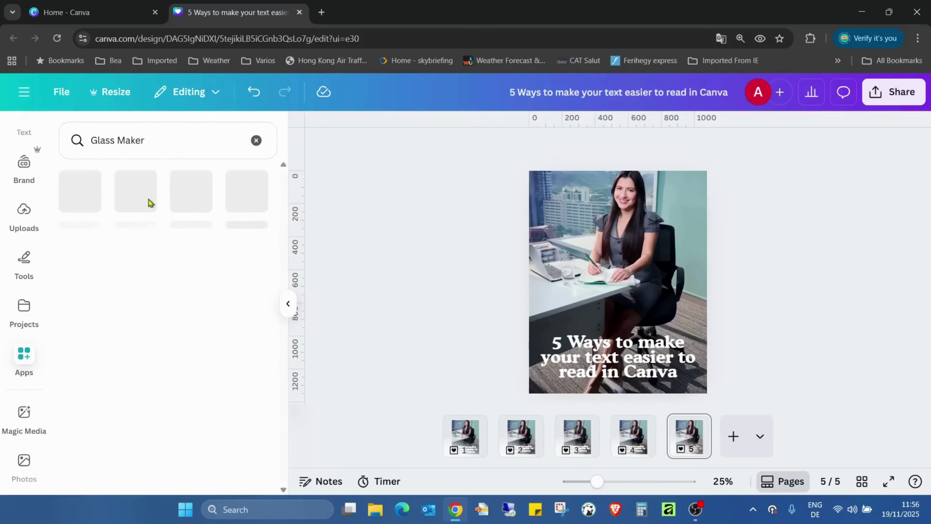
left_click(79, 215)
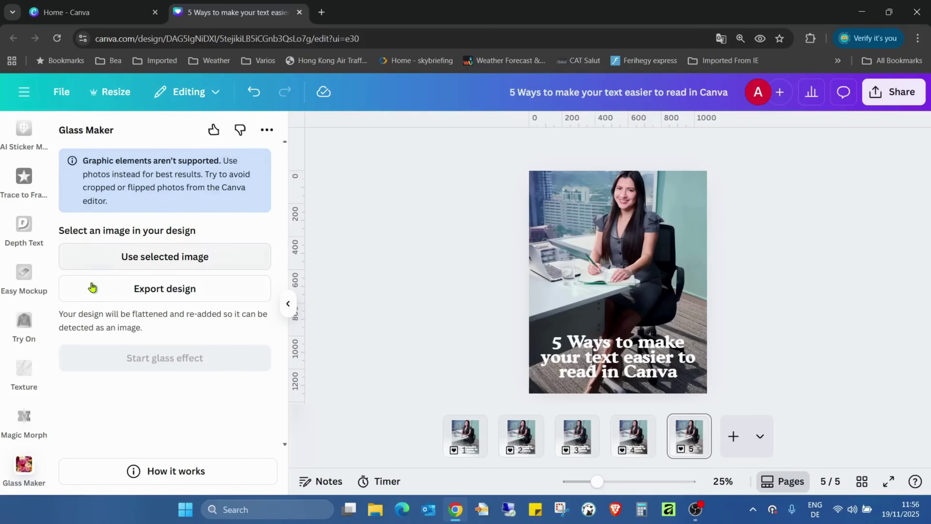
left_click(616, 216)
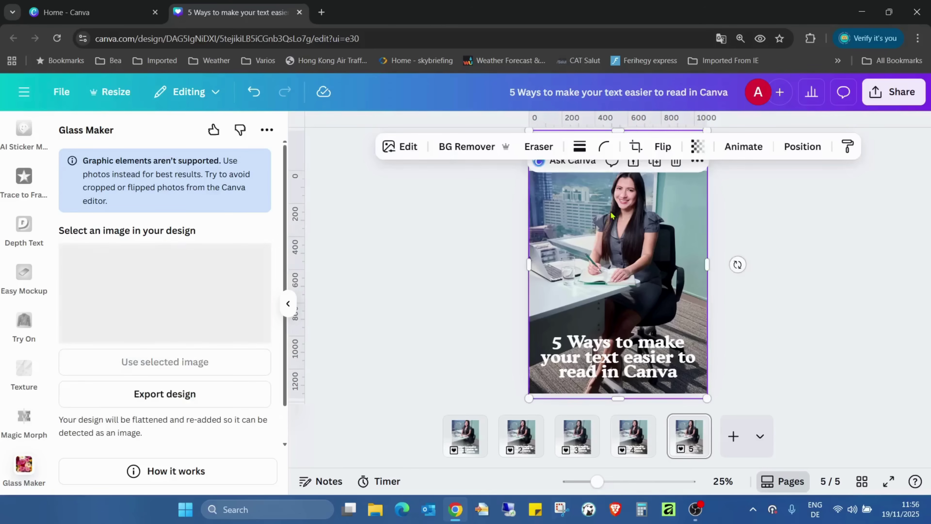
scroll(194, 383, "down", 2)
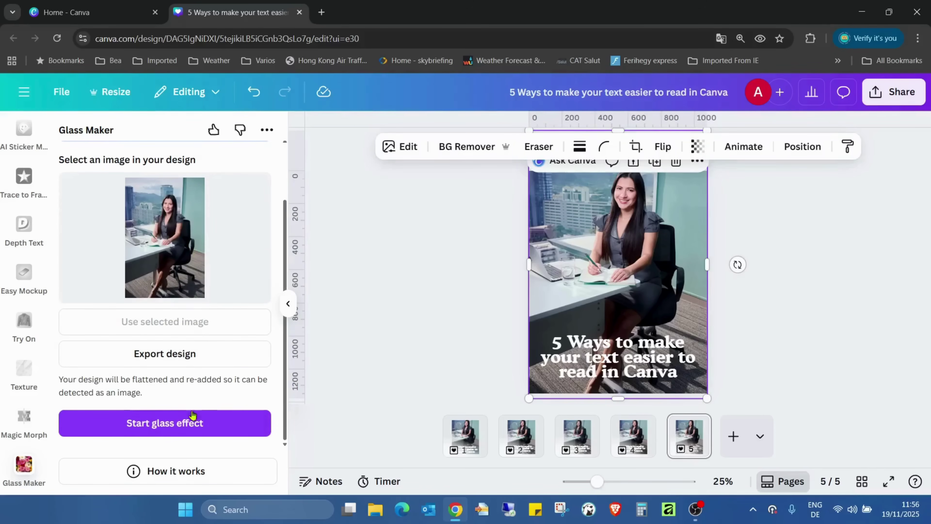
- Generate the glass effect and shape the panel into a wide, short strip near the photo's bottom
left_click(194, 428)
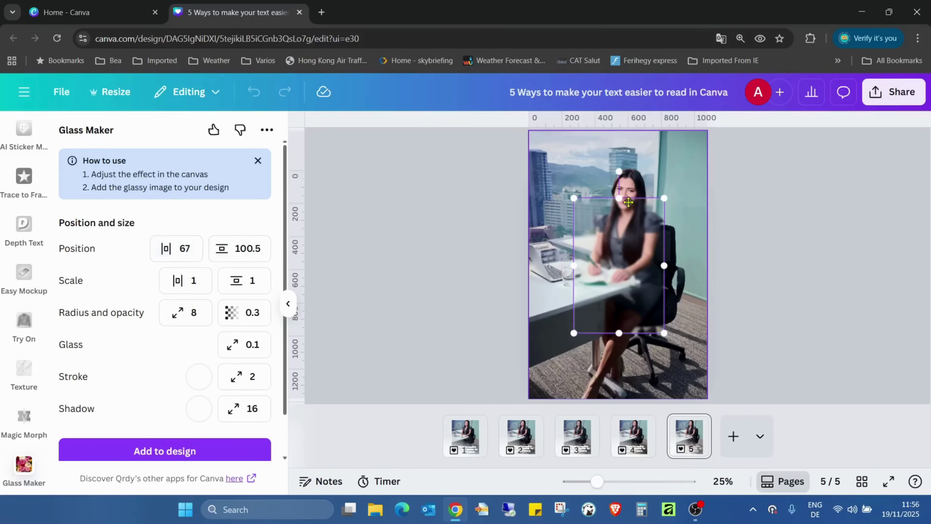
left_click_drag(628, 202, 686, 311)
left_click_drag(573, 311, 605, 345)
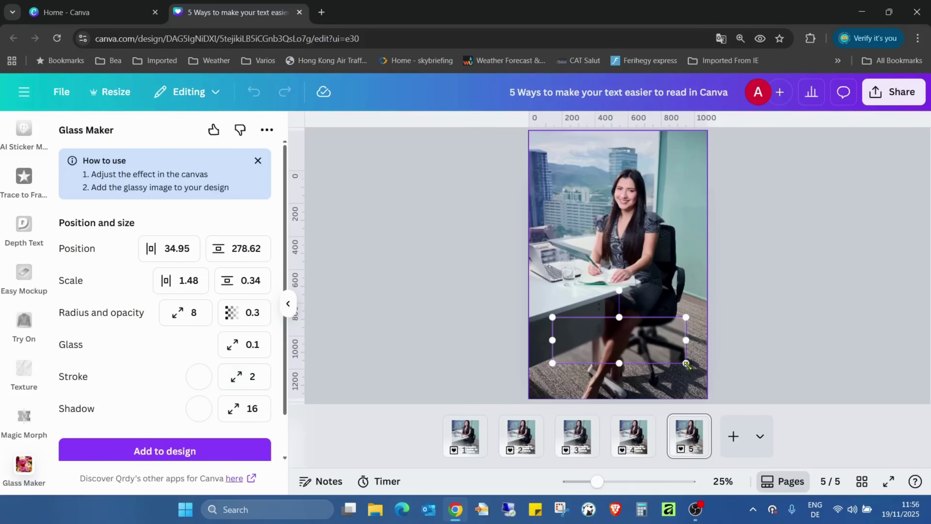
left_click_drag(686, 363, 665, 351)
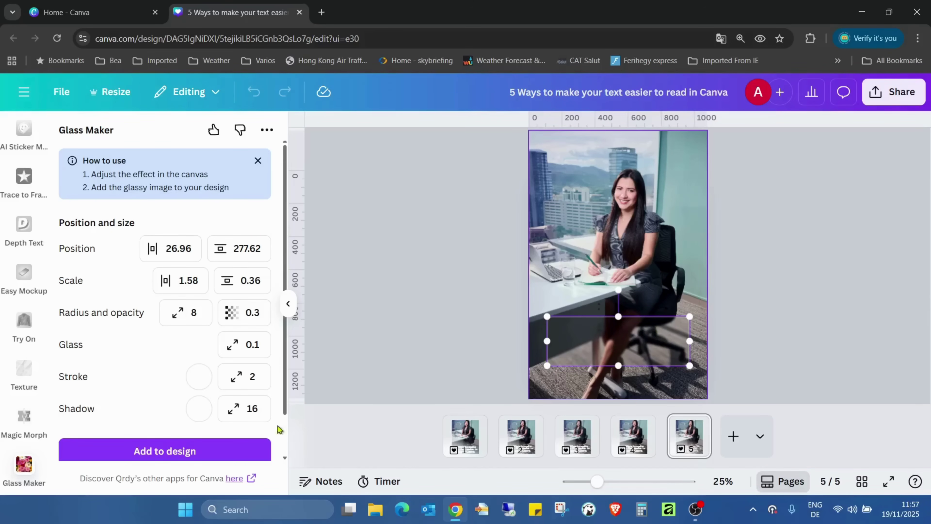
scroll(164, 356, "down", 1)
- Add the glassy image to page 5, anchored top-left and enlarged to fill the whole page
left_click(190, 405)
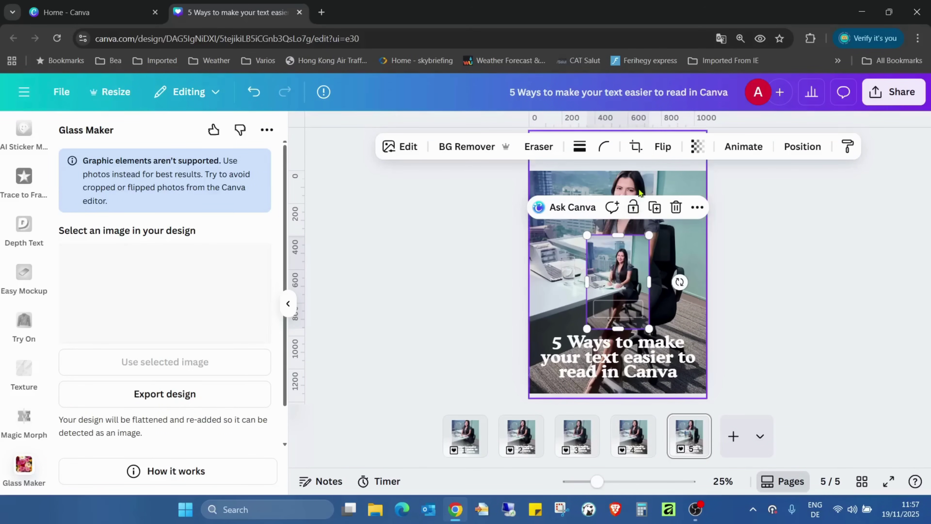
left_click_drag(630, 277, 580, 213)
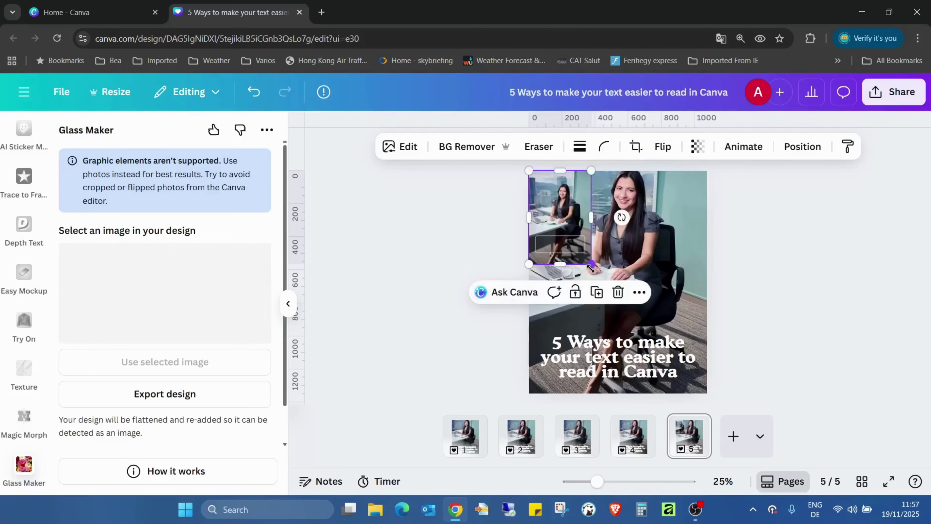
left_click_drag(591, 264, 746, 426)
left_click_drag(668, 327, 670, 295)
left_click(800, 347)
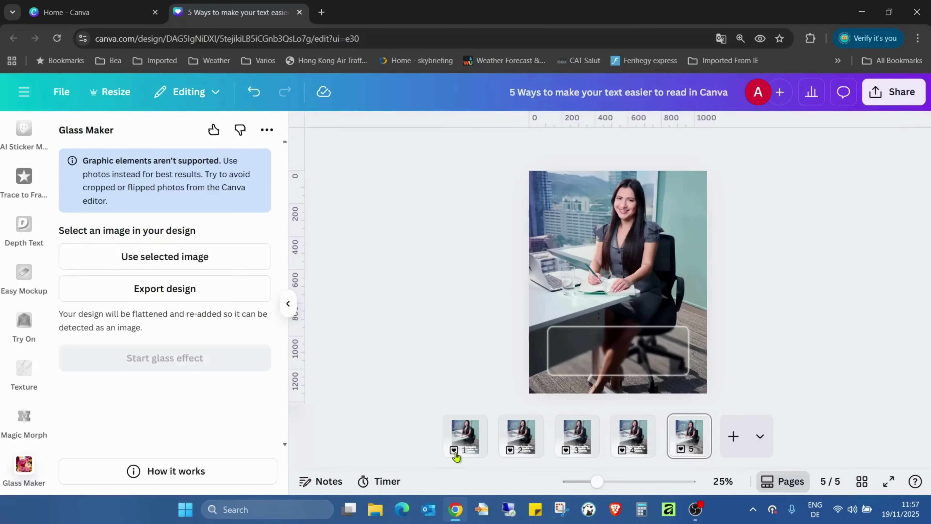
left_click(466, 439)
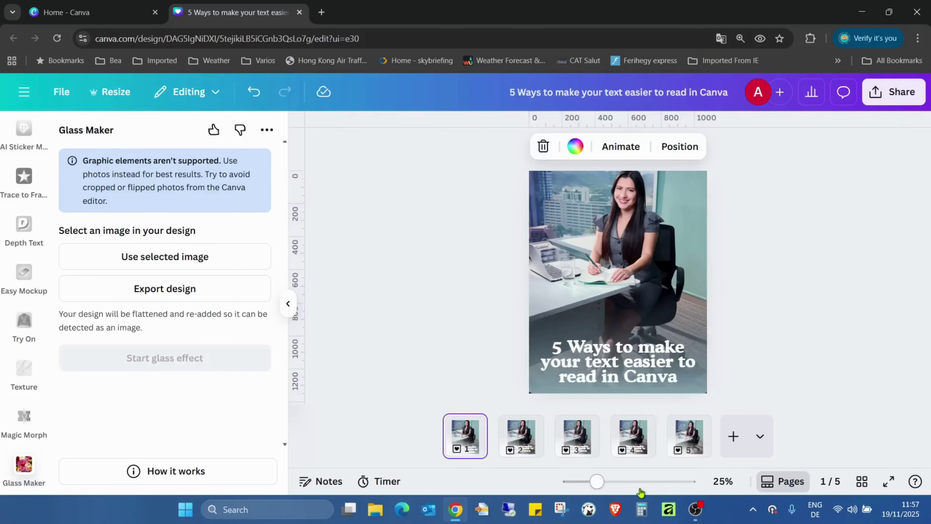
left_click_drag(597, 482, 591, 482)
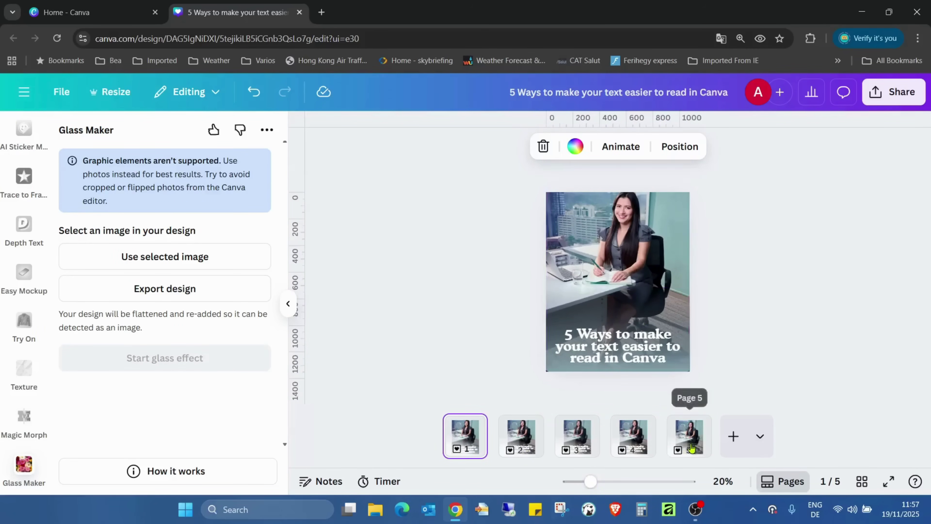
left_click(690, 437)
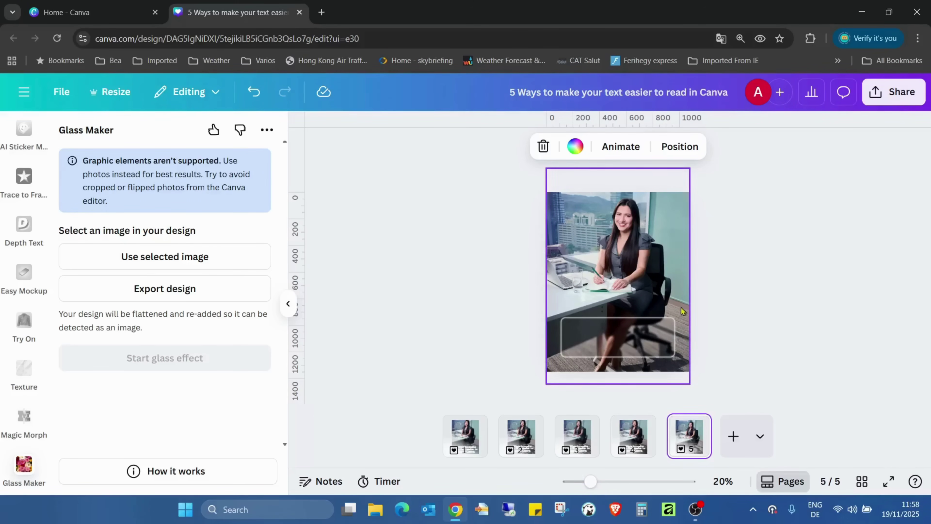
- Align the glassy photo with the page and move the title layer above it in Layers
left_click(675, 300)
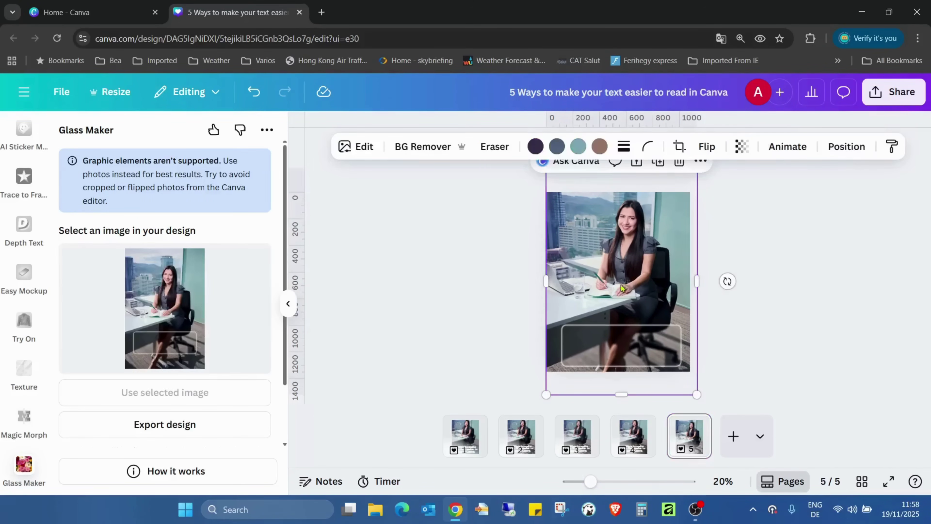
left_click_drag(615, 279, 613, 272)
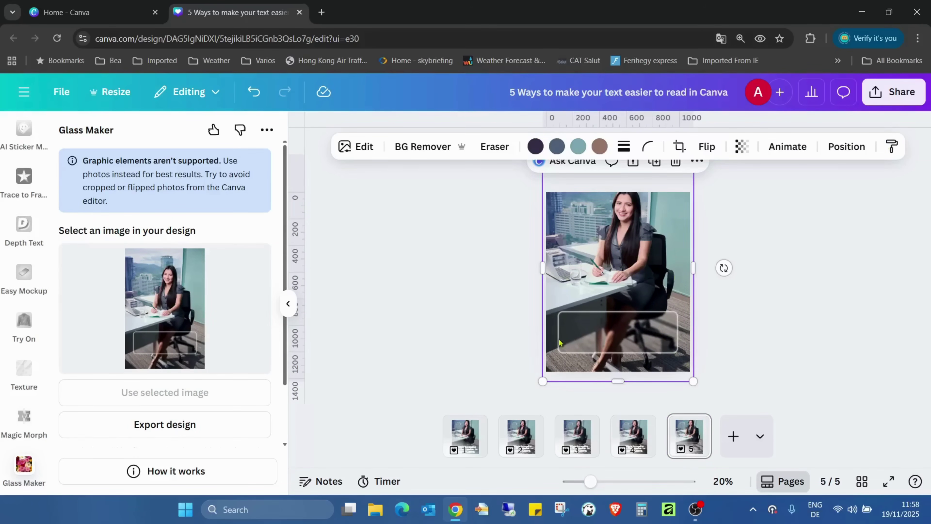
left_click(851, 148)
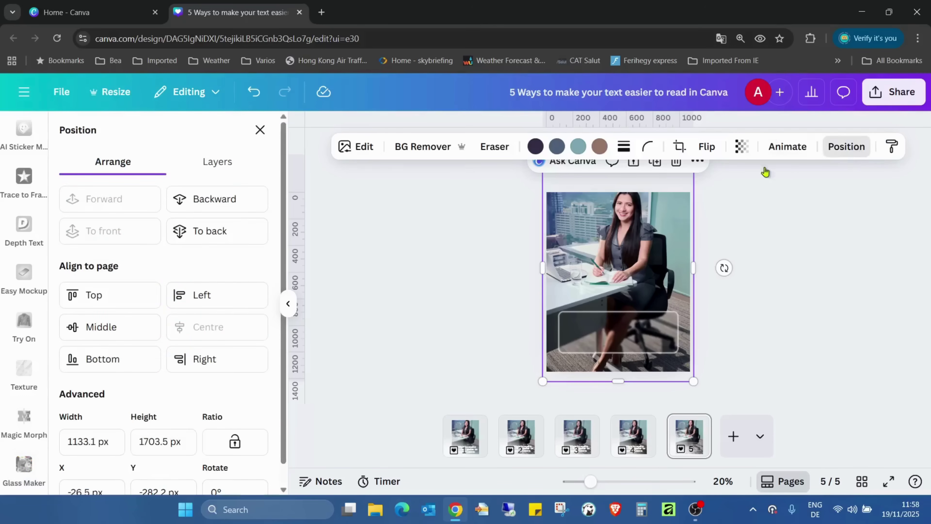
left_click(237, 162)
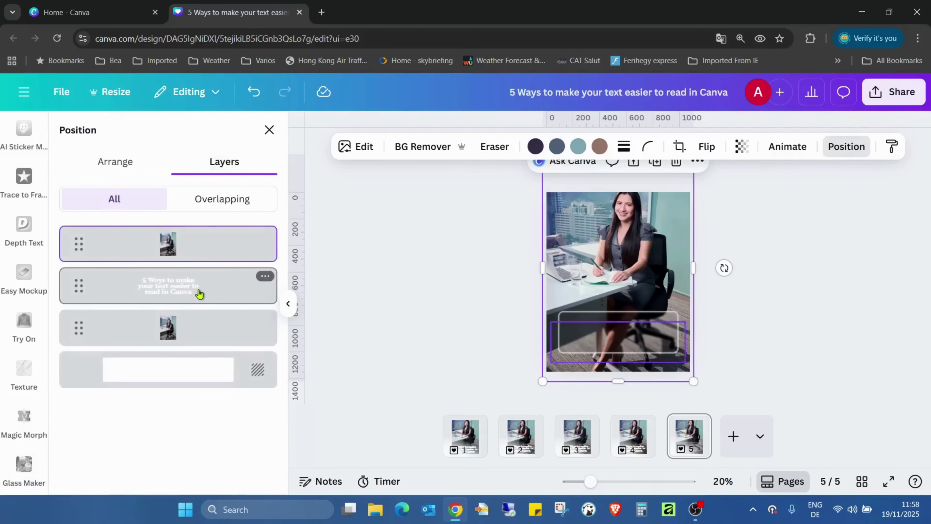
left_click_drag(199, 293, 193, 241)
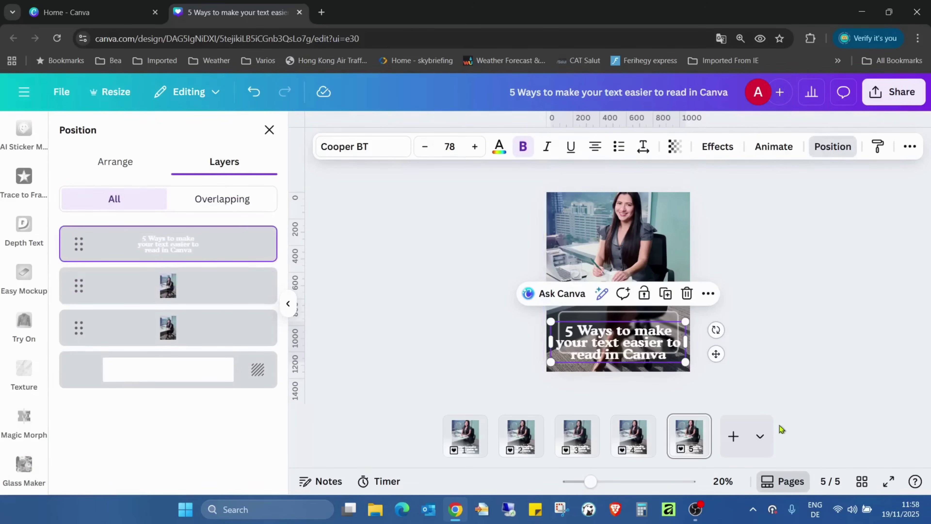
- Shrink the title to size 67 and centre it inside the glass panel
left_click_drag(594, 490, 608, 482)
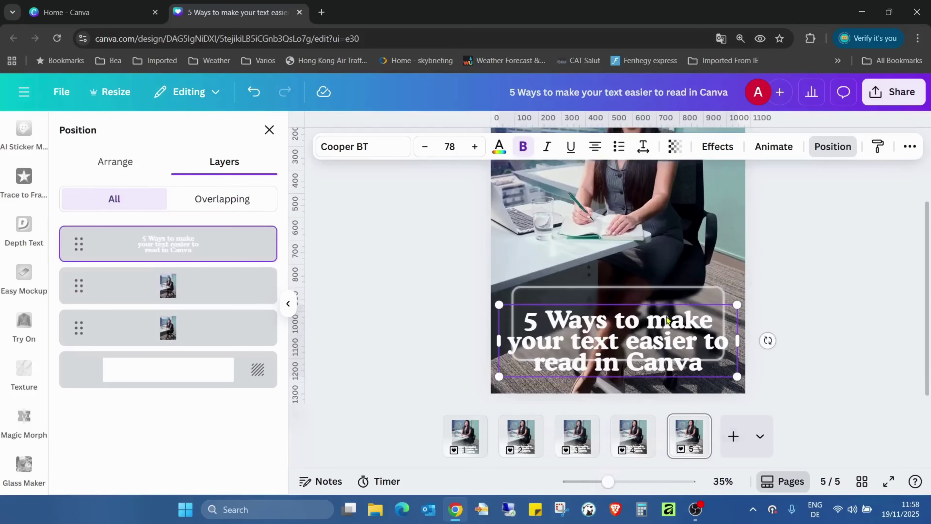
double_click(701, 349)
key("Escape")
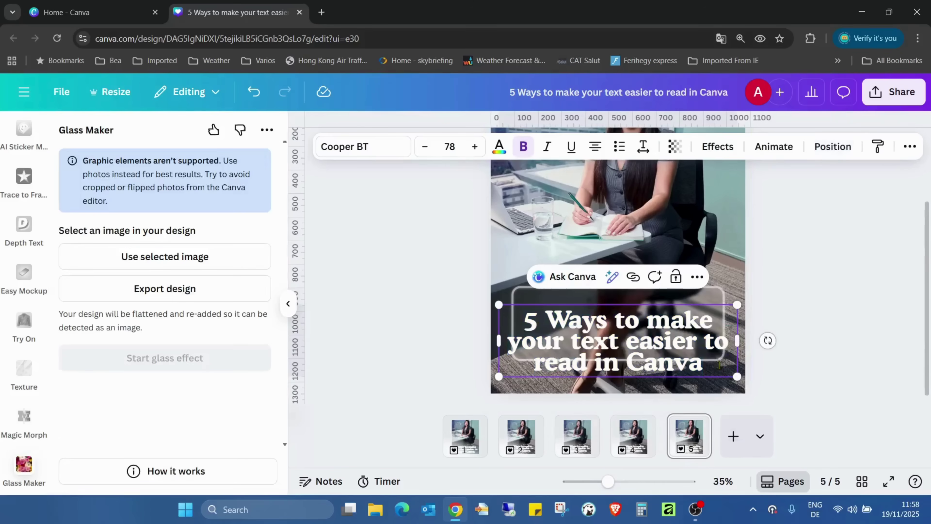
left_click_drag(737, 376, 703, 367)
left_click_drag(650, 335, 664, 324)
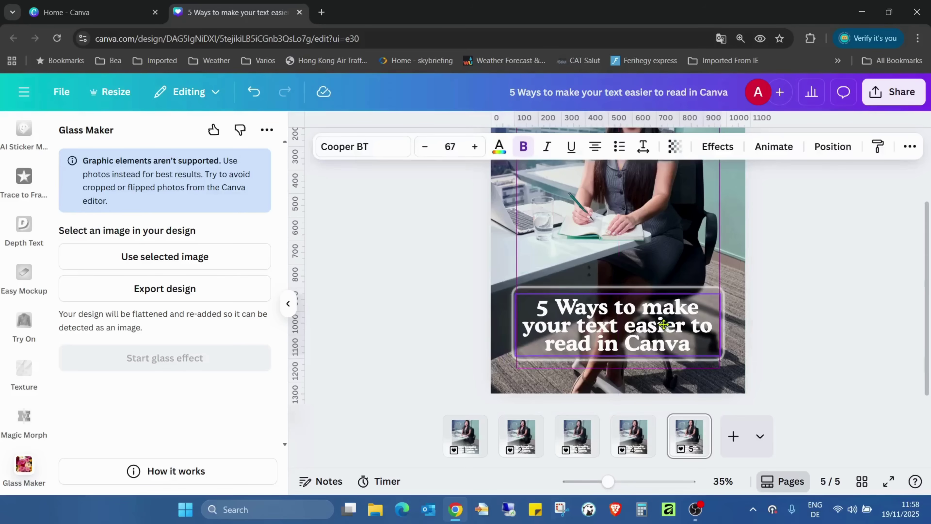
left_click(852, 312)
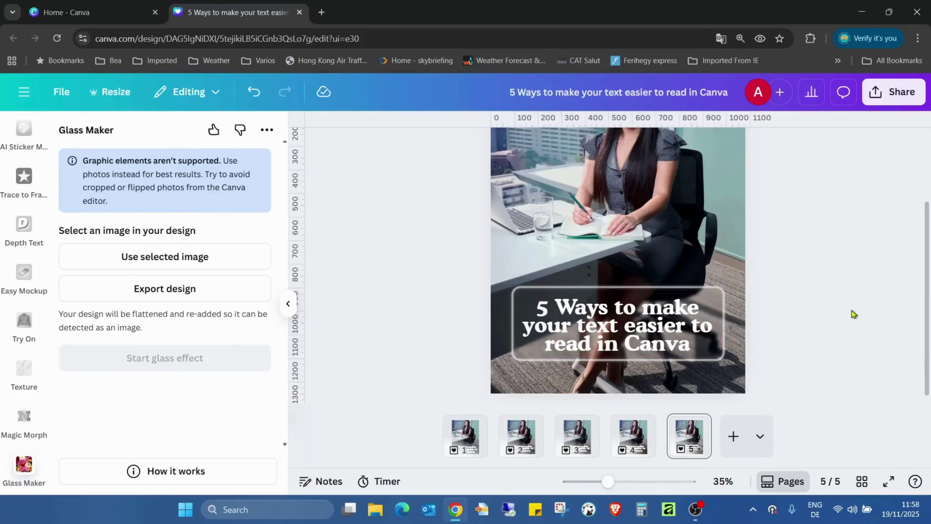
- Present the design full screen on page 5 of 5
left_click(888, 481)
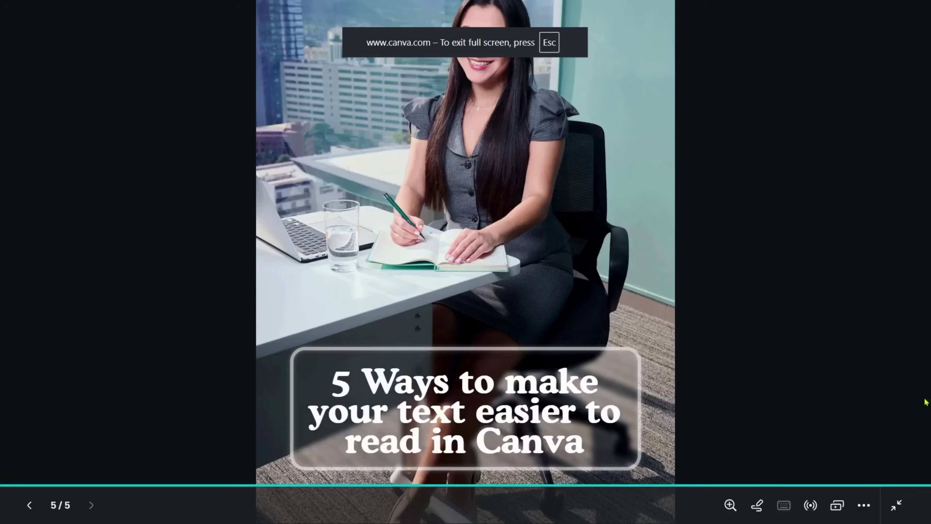